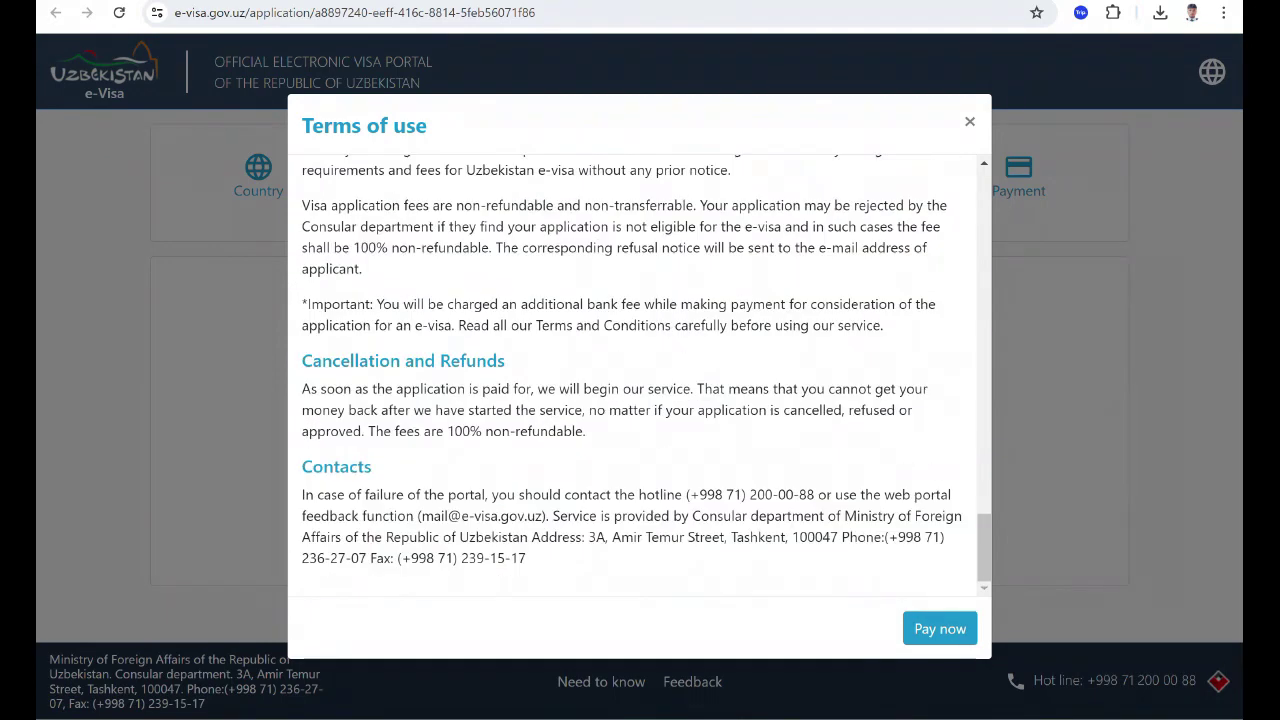
# Accept the terms of use and proceed to the visa application form.
pyautogui.click(940, 628)
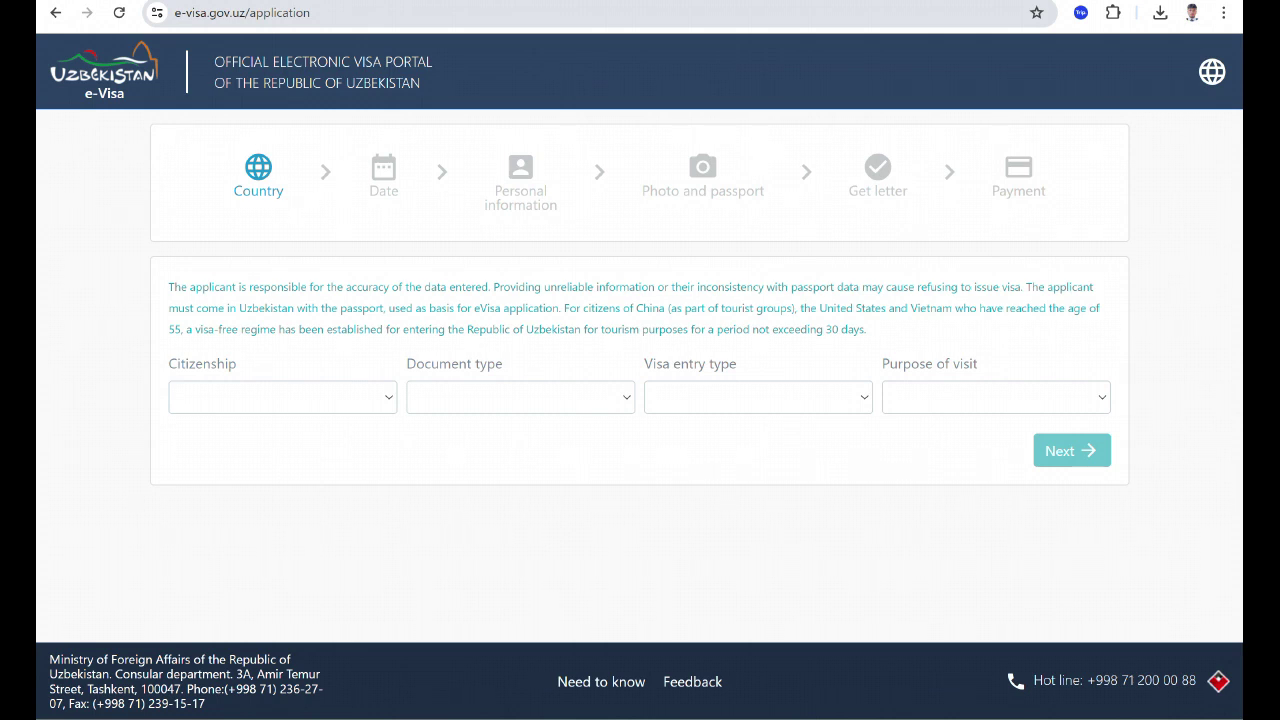
# Select BANGLADESH, ORDINARY PASSPORT, SINGLE ENTRY 20$ and TOURISM, then continue to dates.
pyautogui.click(186, 396)
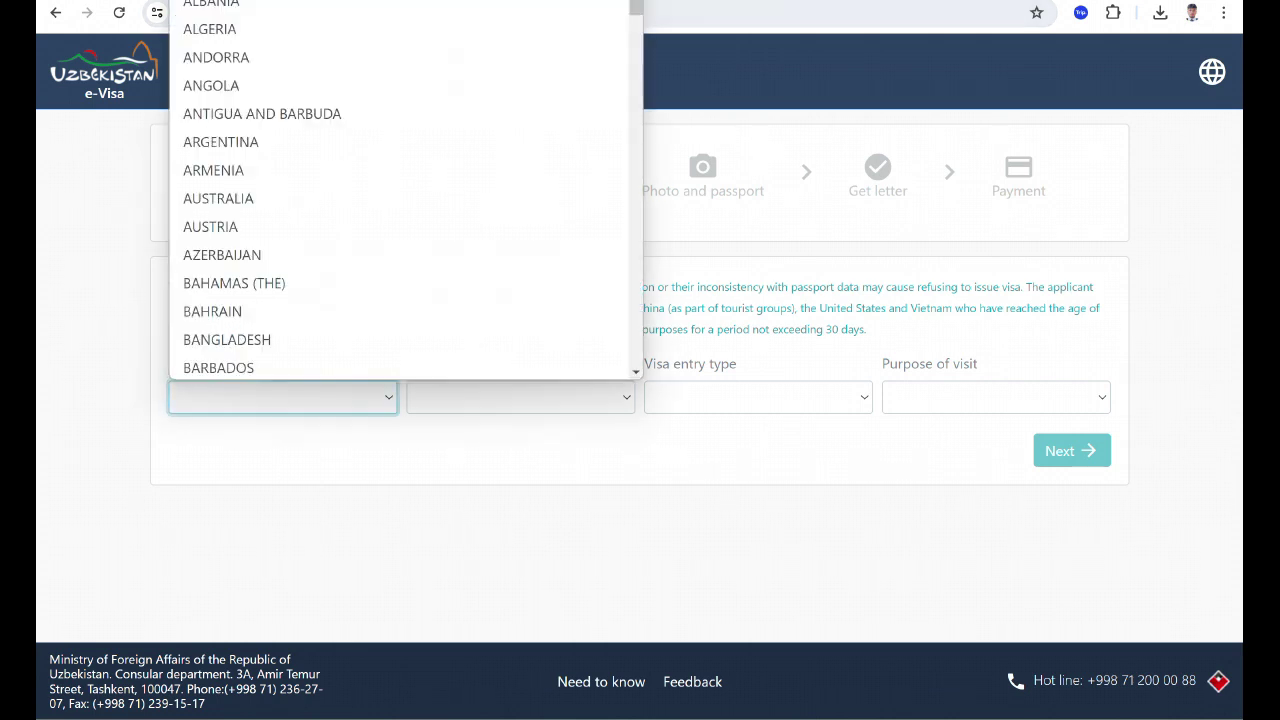
pyautogui.click(227, 340)
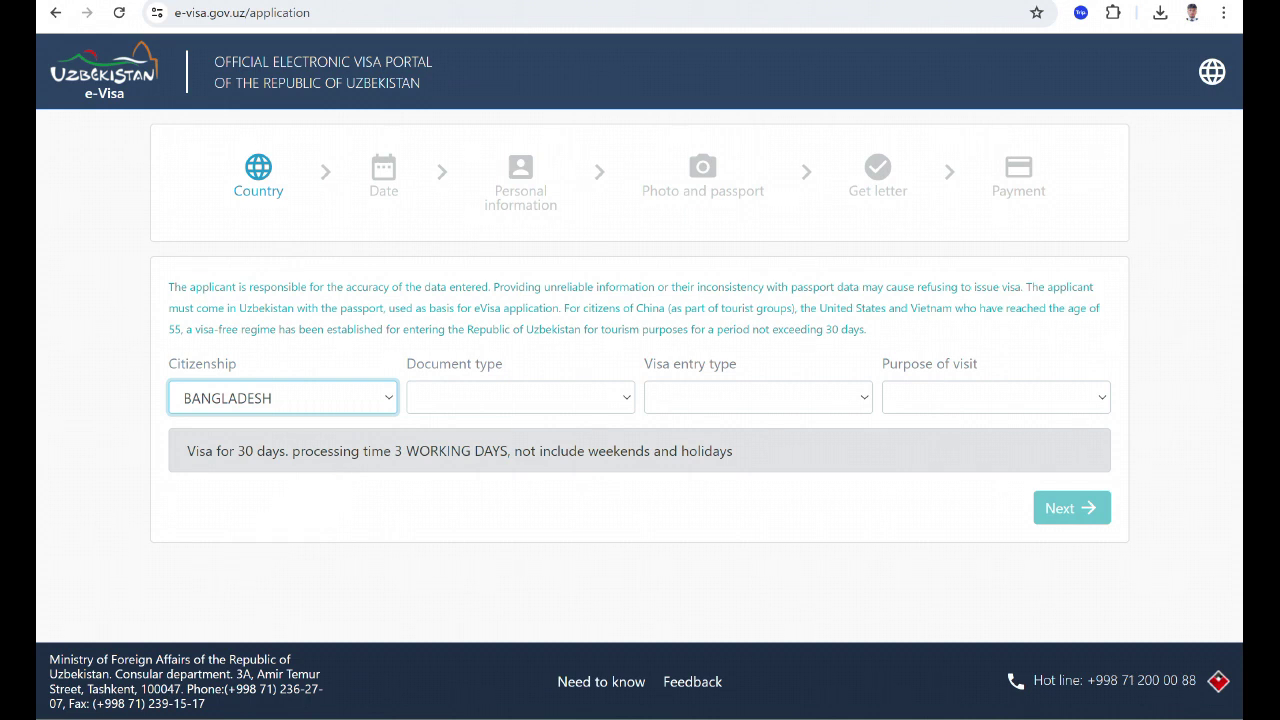
pyautogui.click(520, 397)
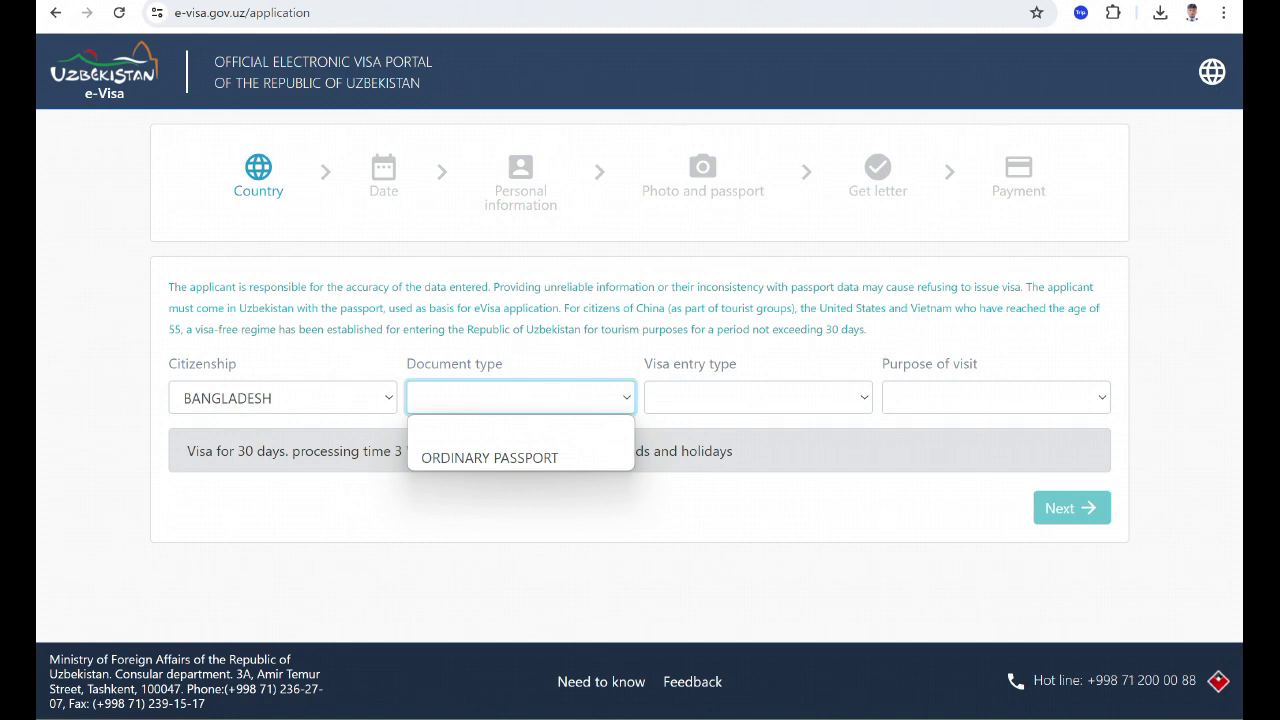
pyautogui.click(490, 457)
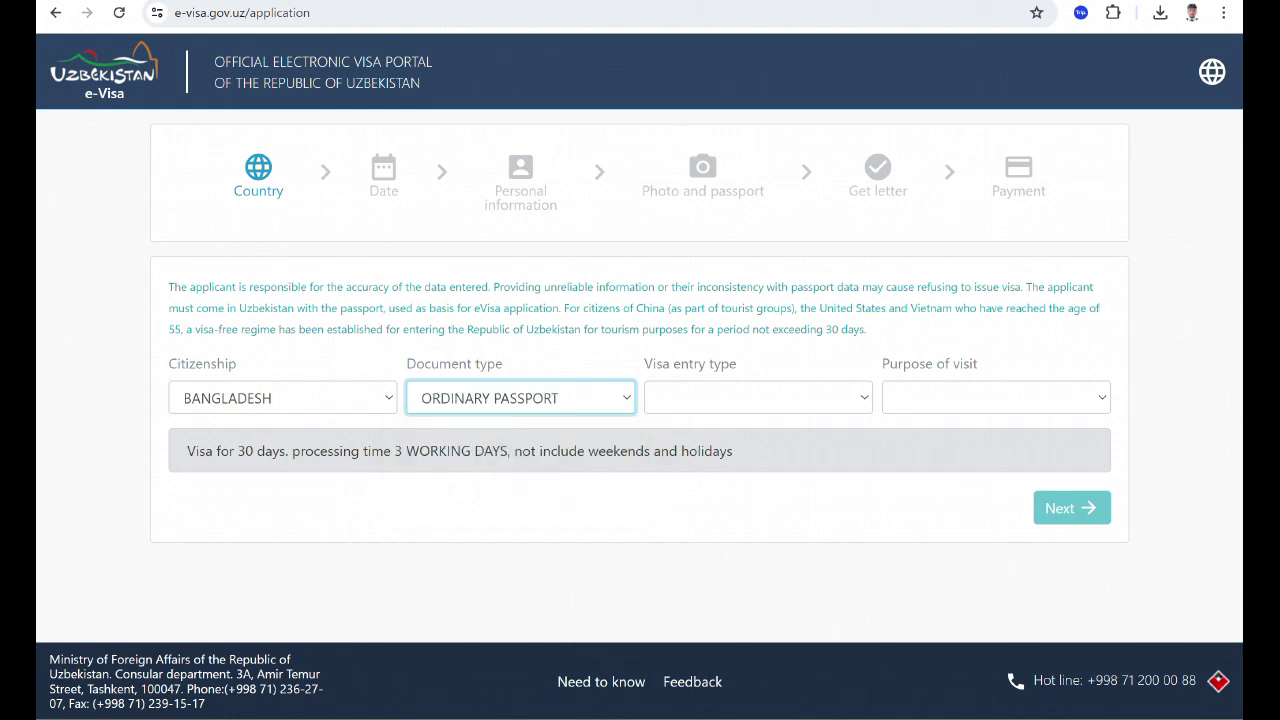
pyautogui.click(772, 397)
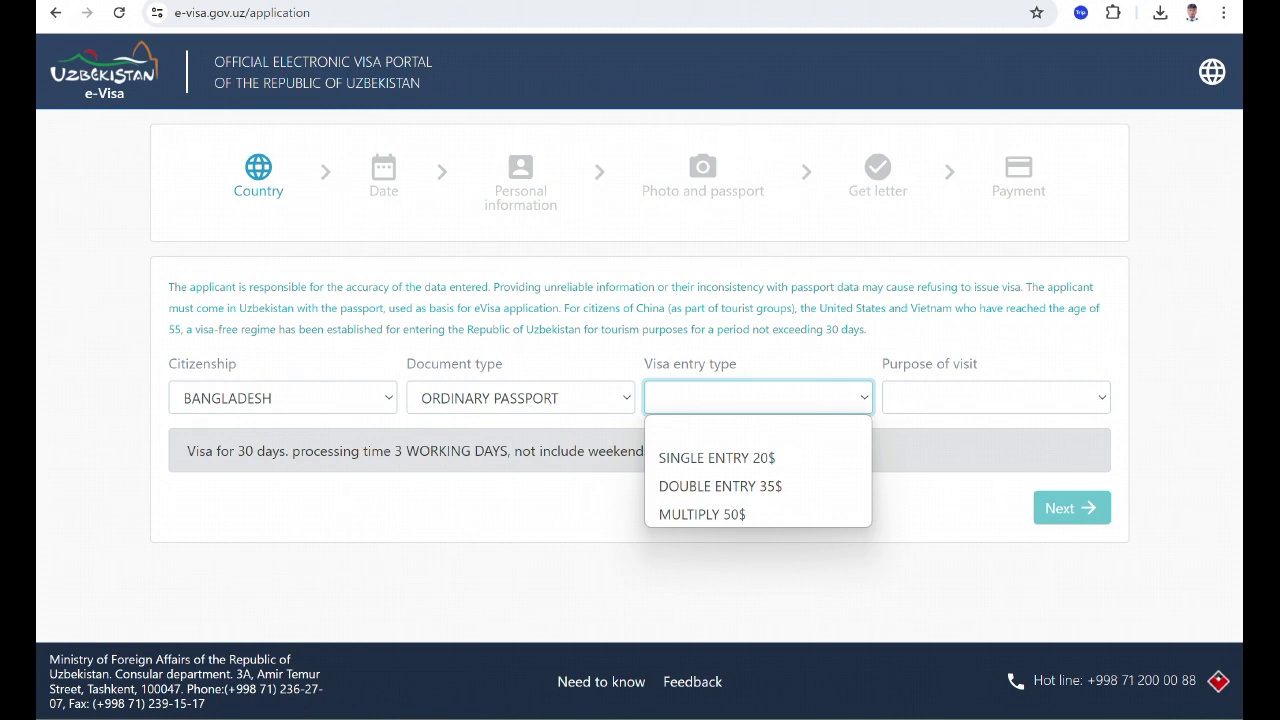
pyautogui.click(717, 457)
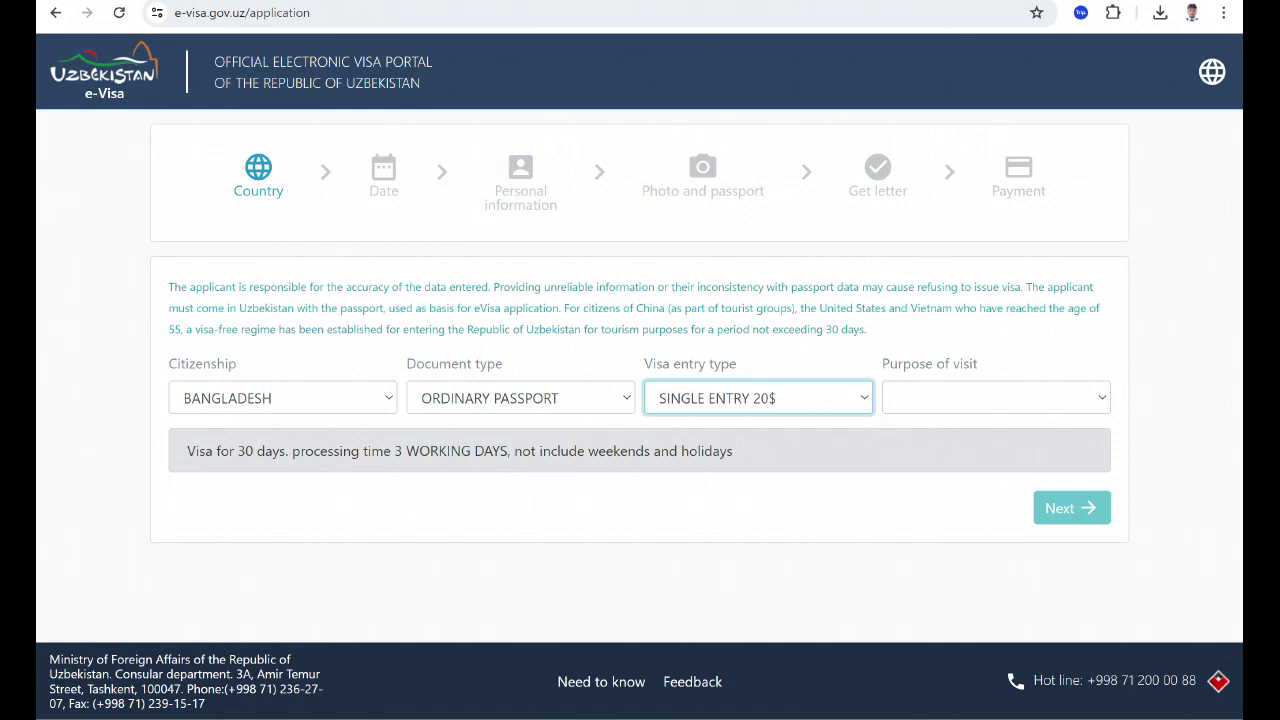
pyautogui.click(995, 397)
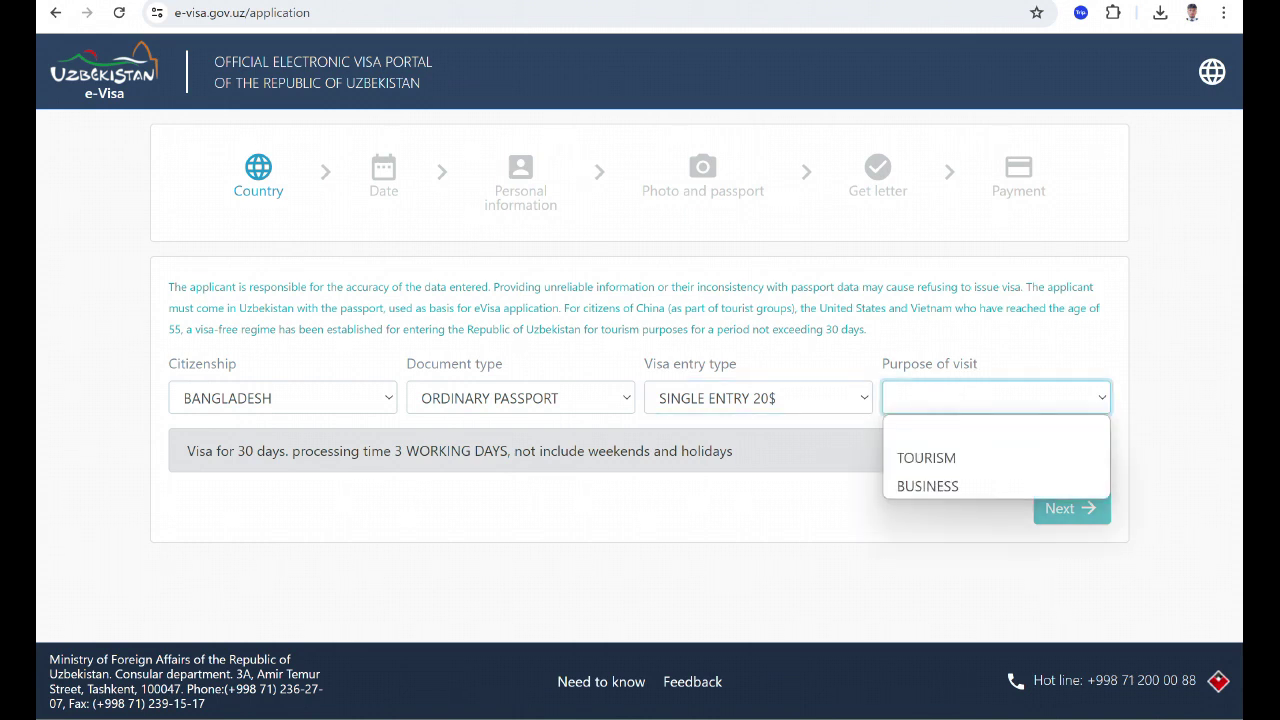
pyautogui.click(926, 457)
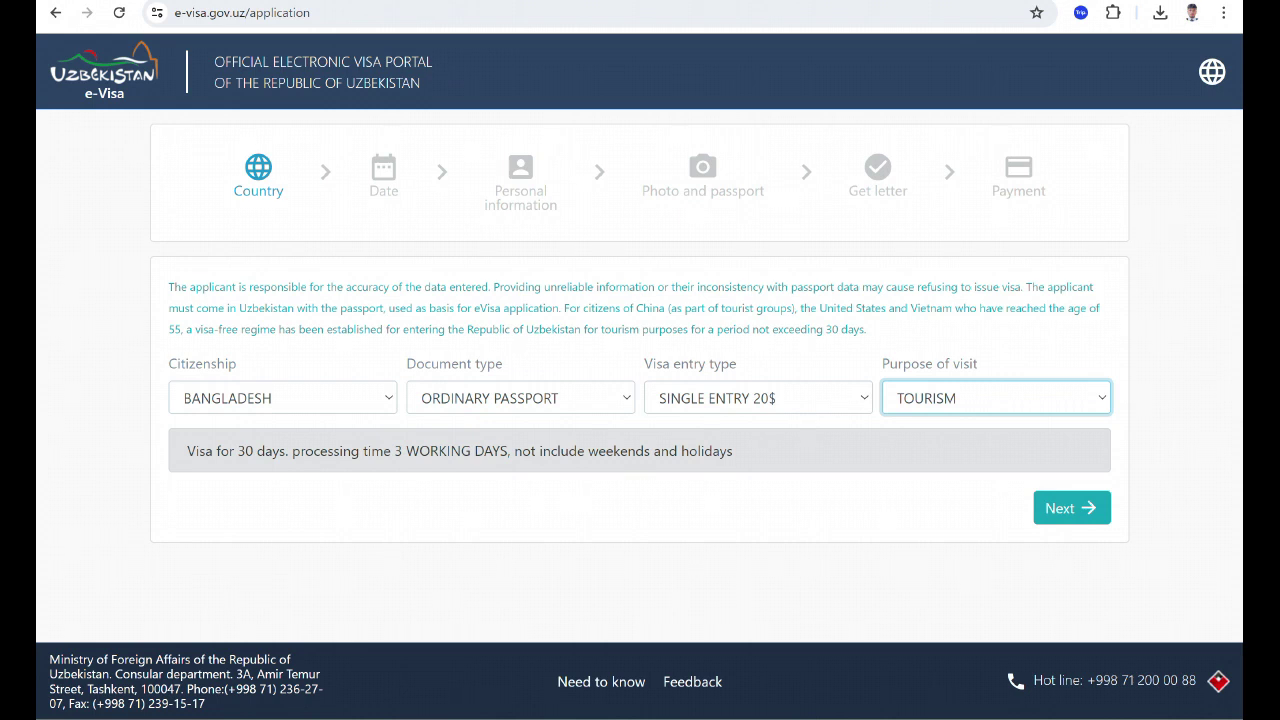
pyautogui.click(1064, 510)
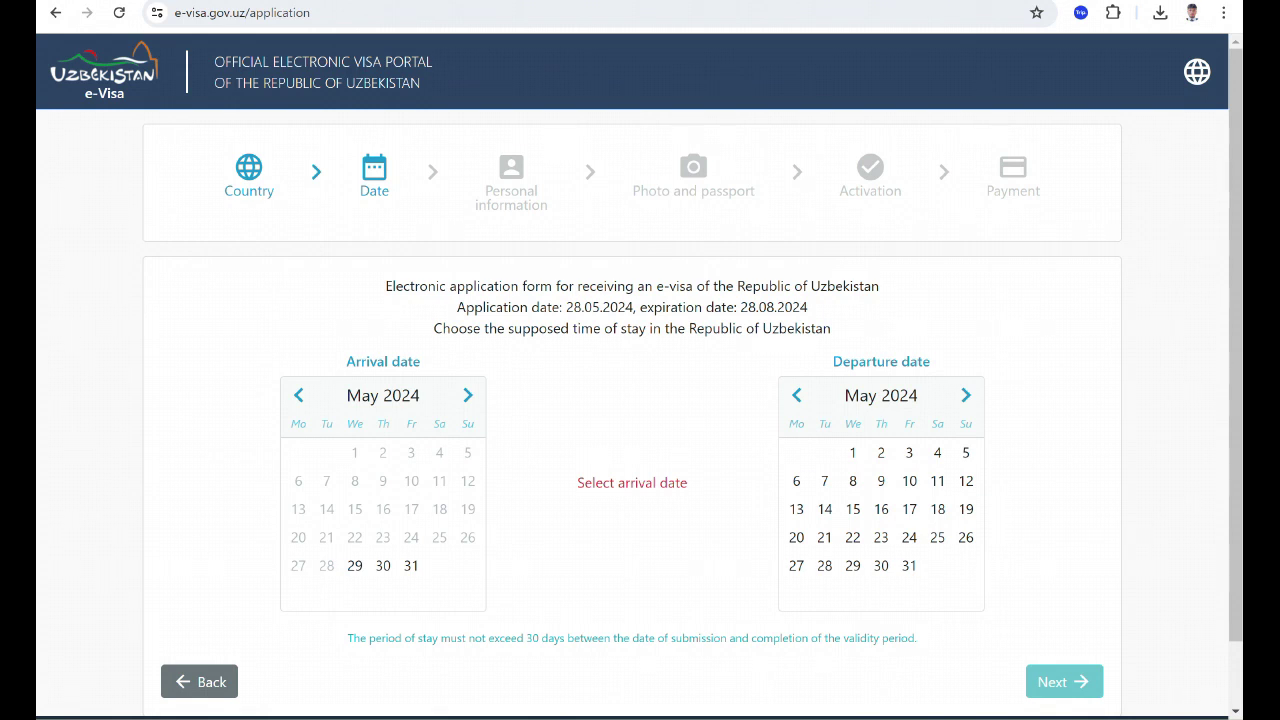
# Set arrival to 21 June 2024 and departure to 29 June 2024, then continue.
pyautogui.click(467, 395)
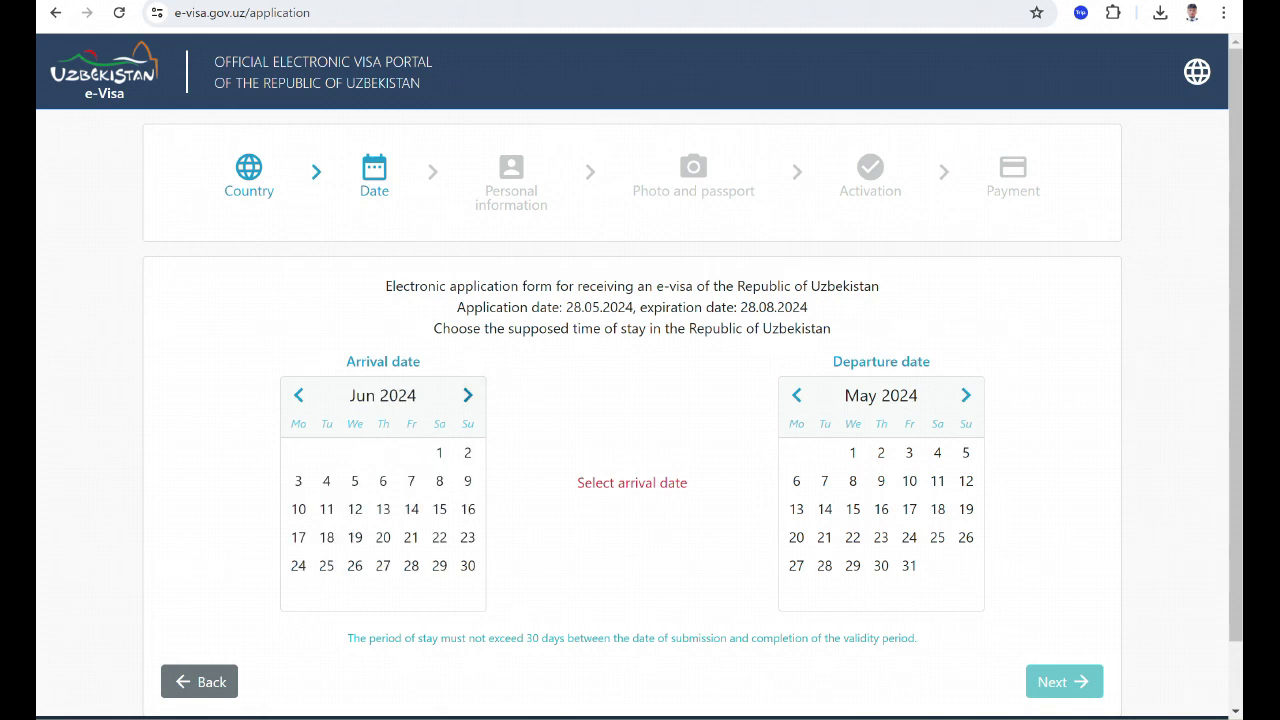
pyautogui.click(411, 537)
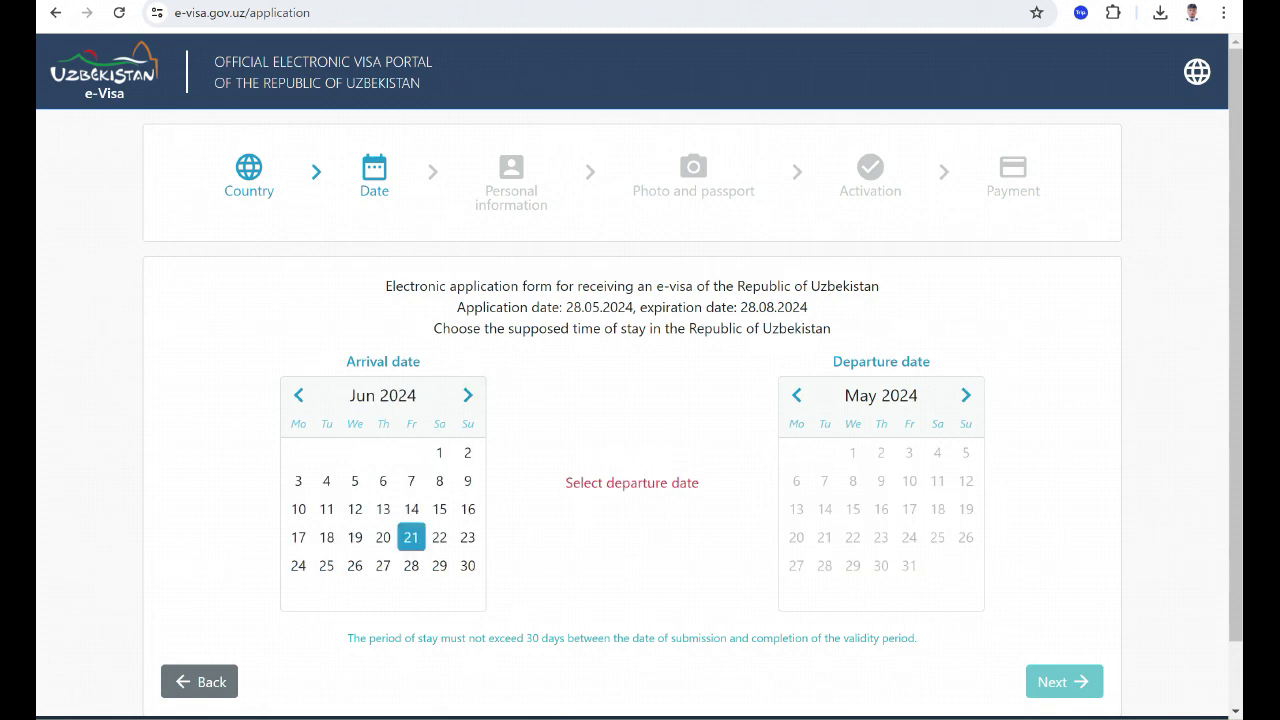
pyautogui.click(966, 395)
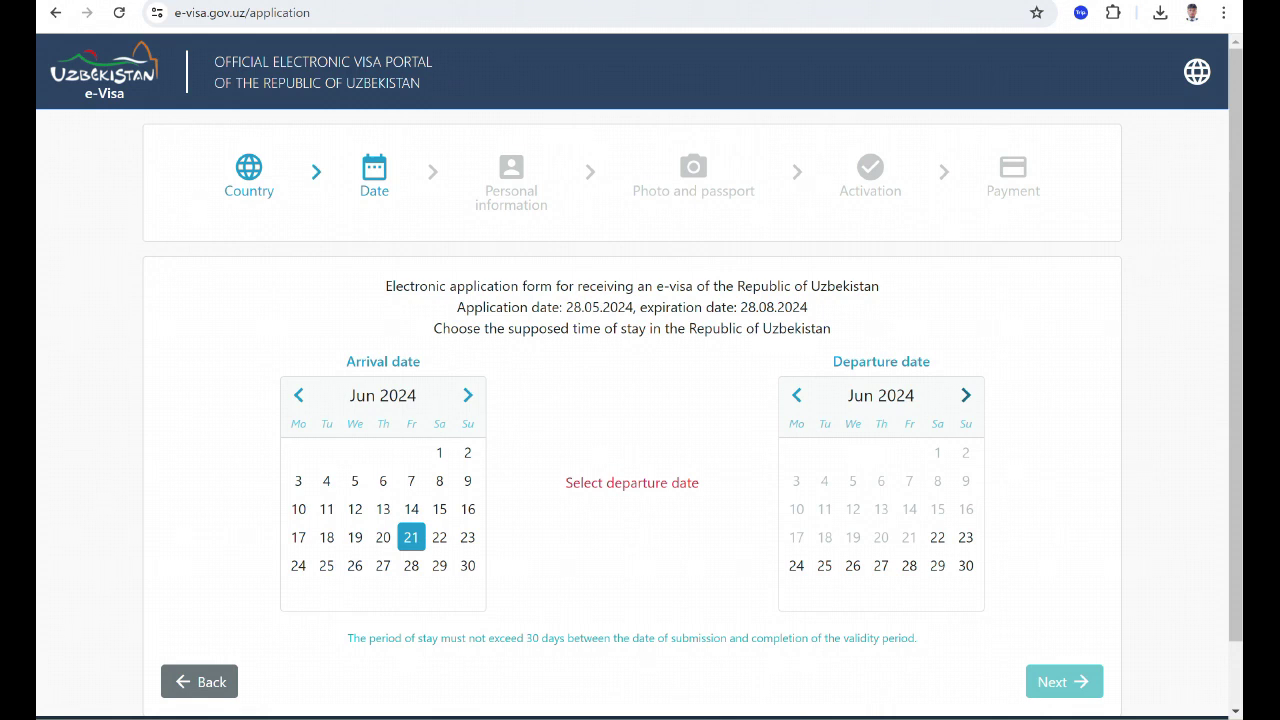
pyautogui.click(937, 565)
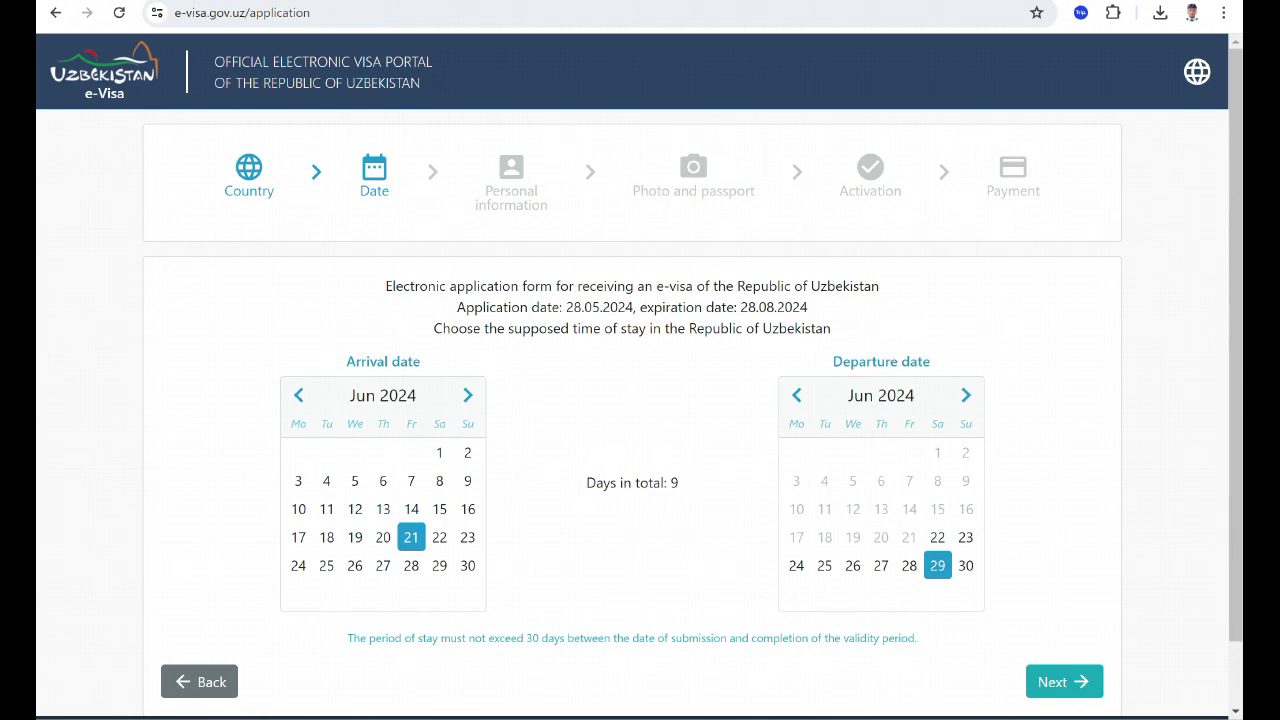
pyautogui.click(1064, 682)
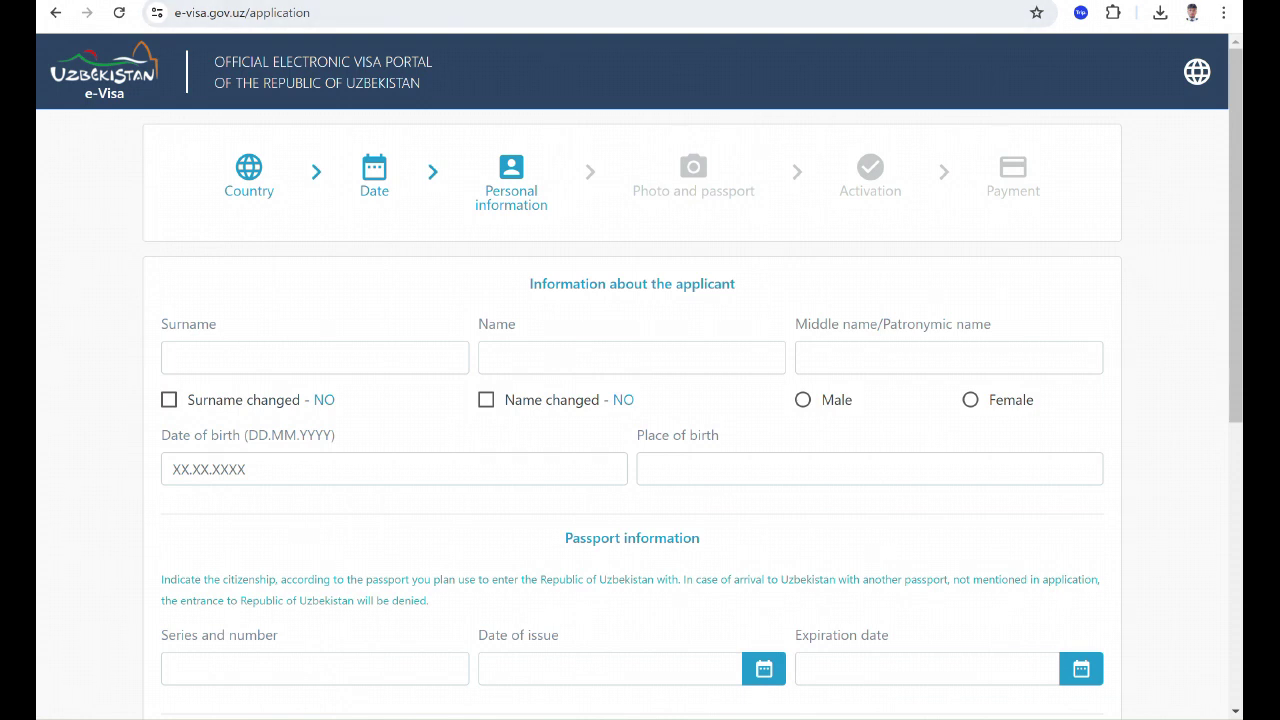
# Autofill the applicant's surname and first name and mark the gender as male.
pyautogui.click(315, 358)
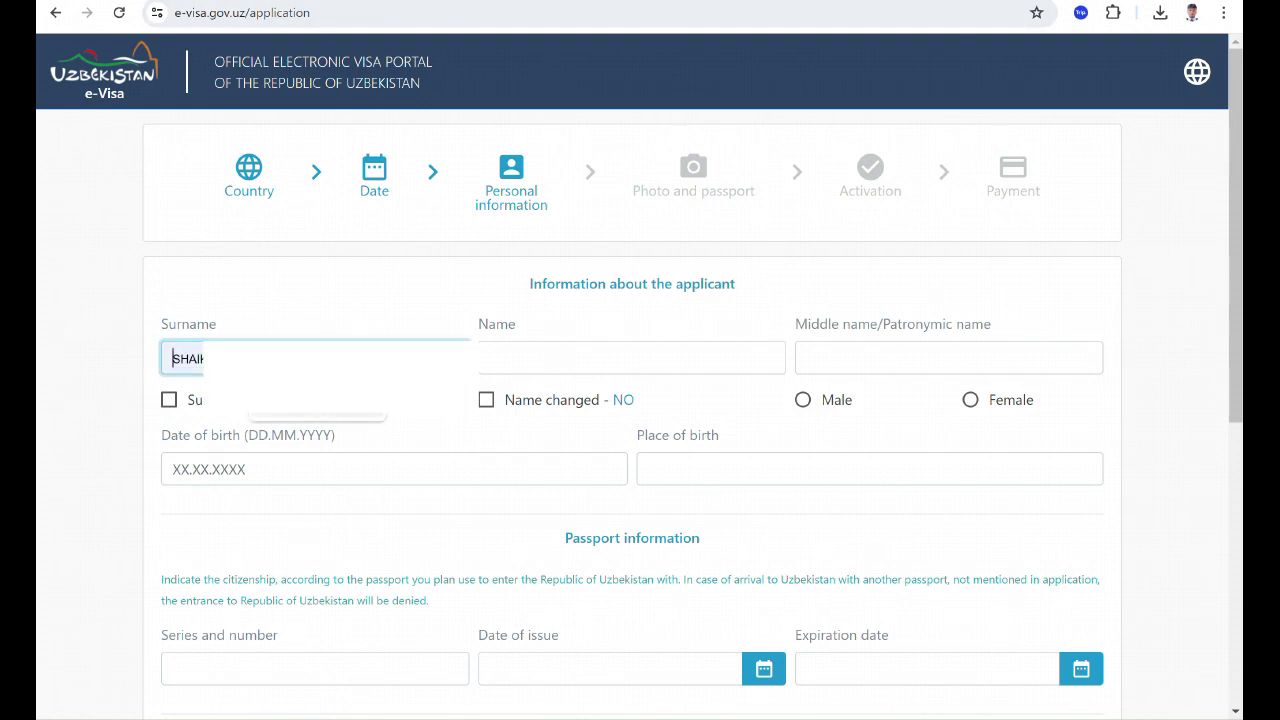
pyautogui.press('Return')
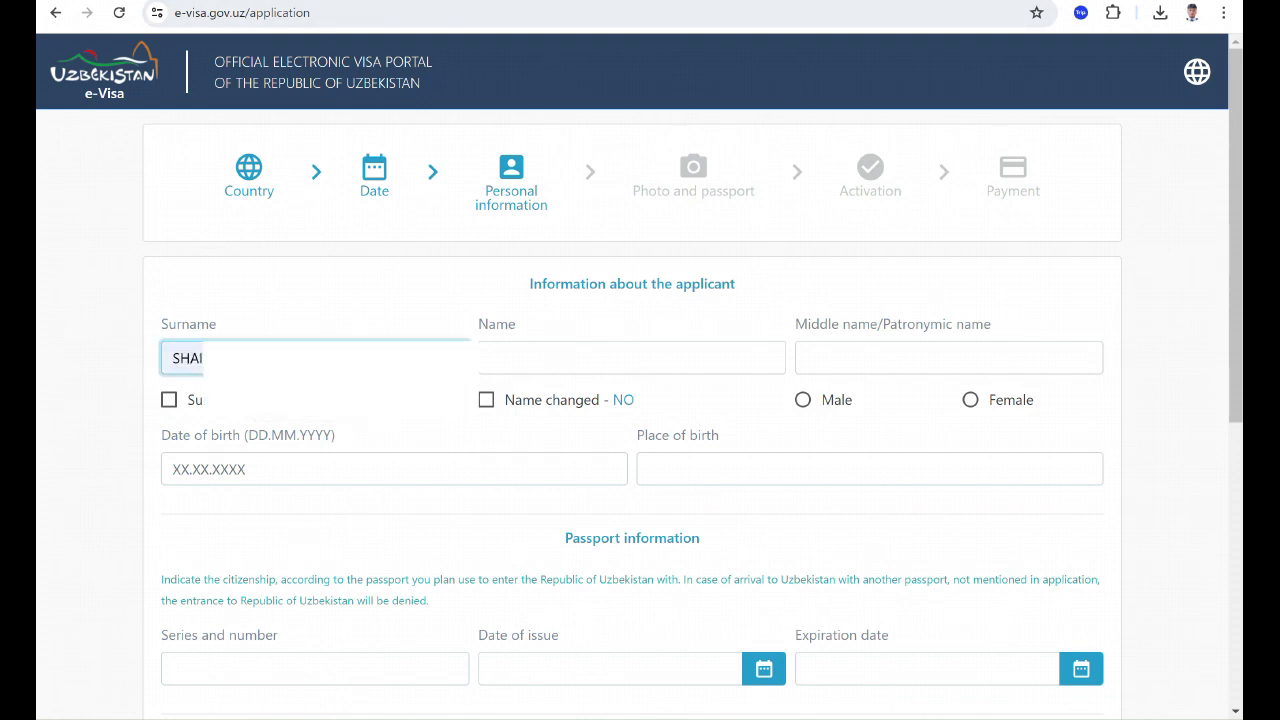
pyautogui.click(631, 358)
pyautogui.click(631, 402)
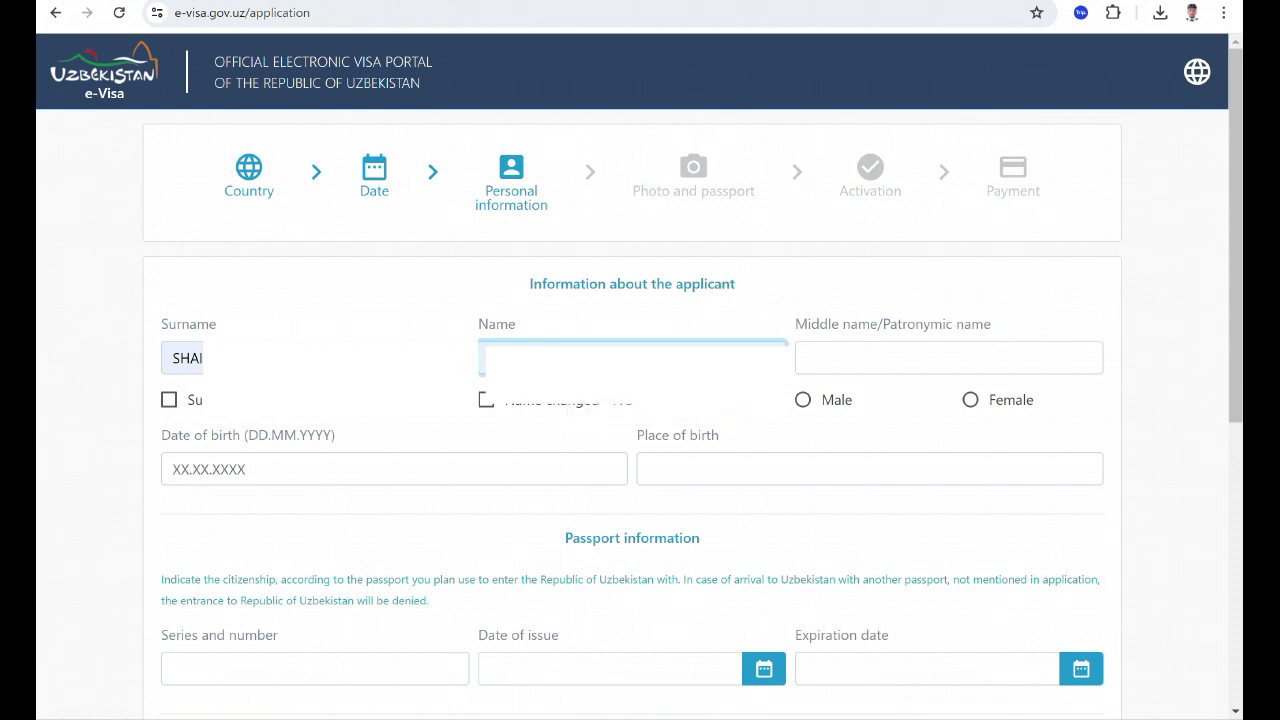
pyautogui.click(803, 399)
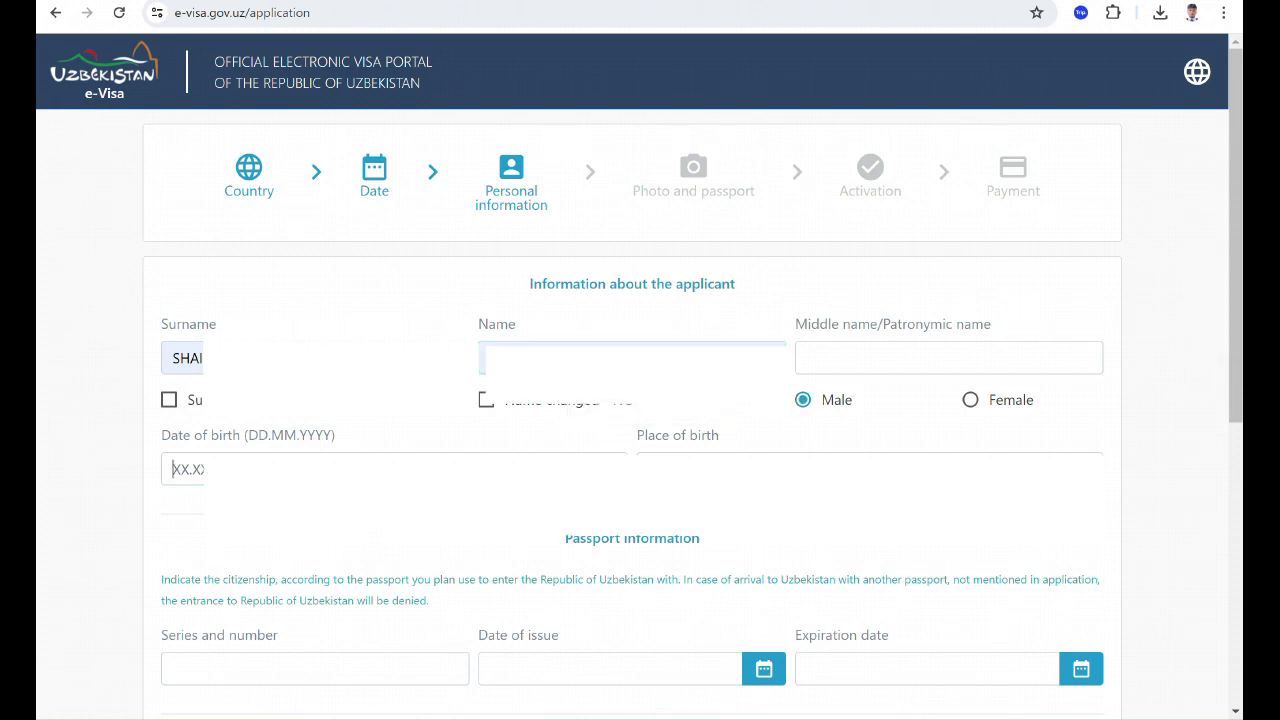
# Enter the date of birth and autofill the passport series and number.
pyautogui.write('21.12.')
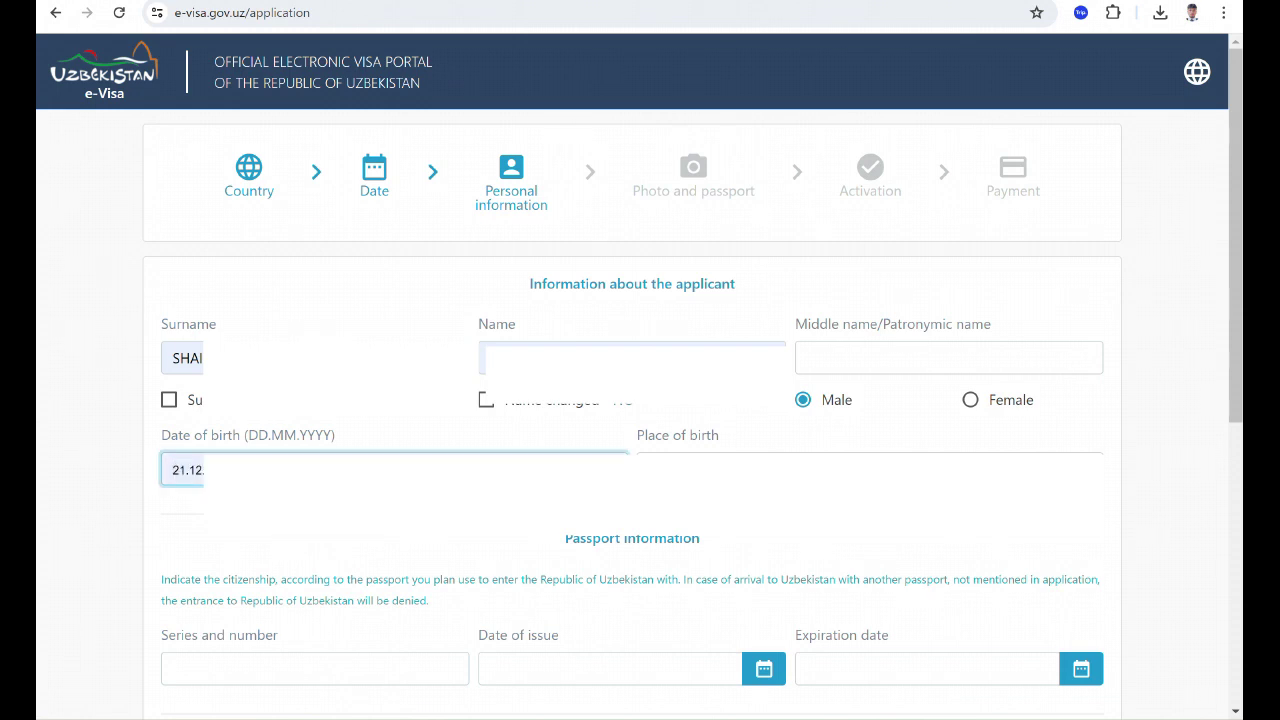
pyautogui.click(760, 469)
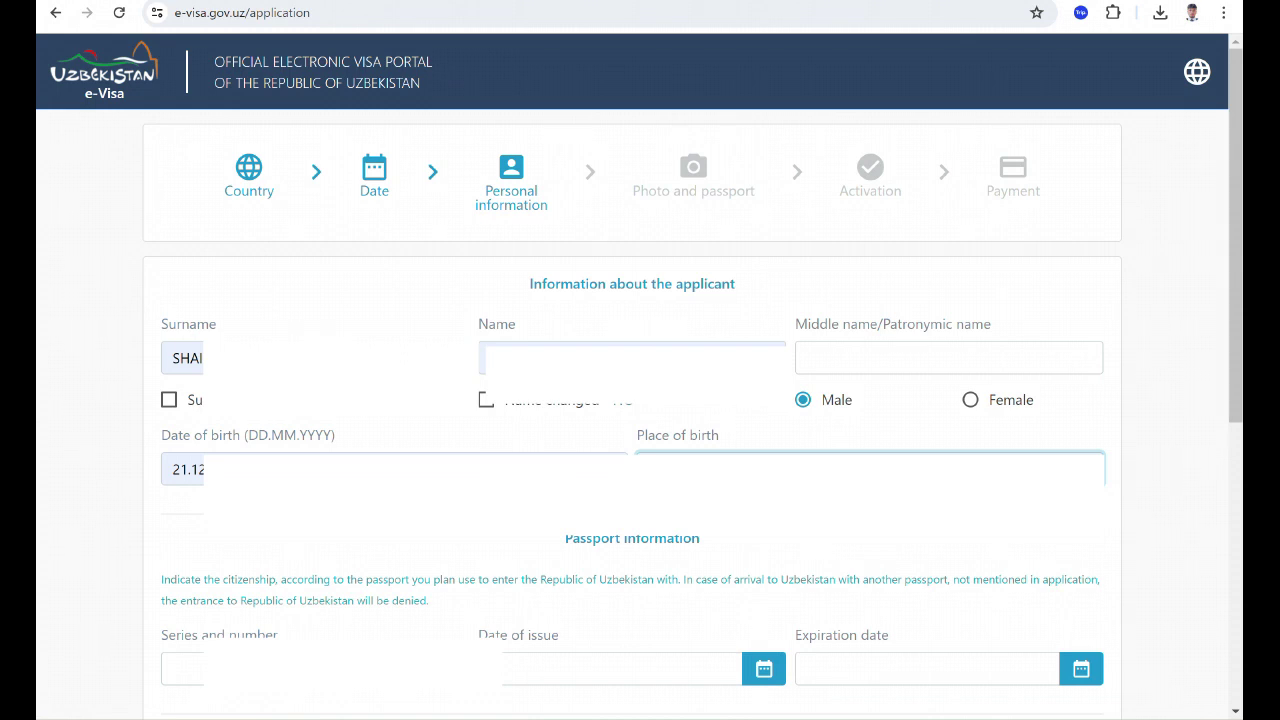
pyautogui.click(314, 669)
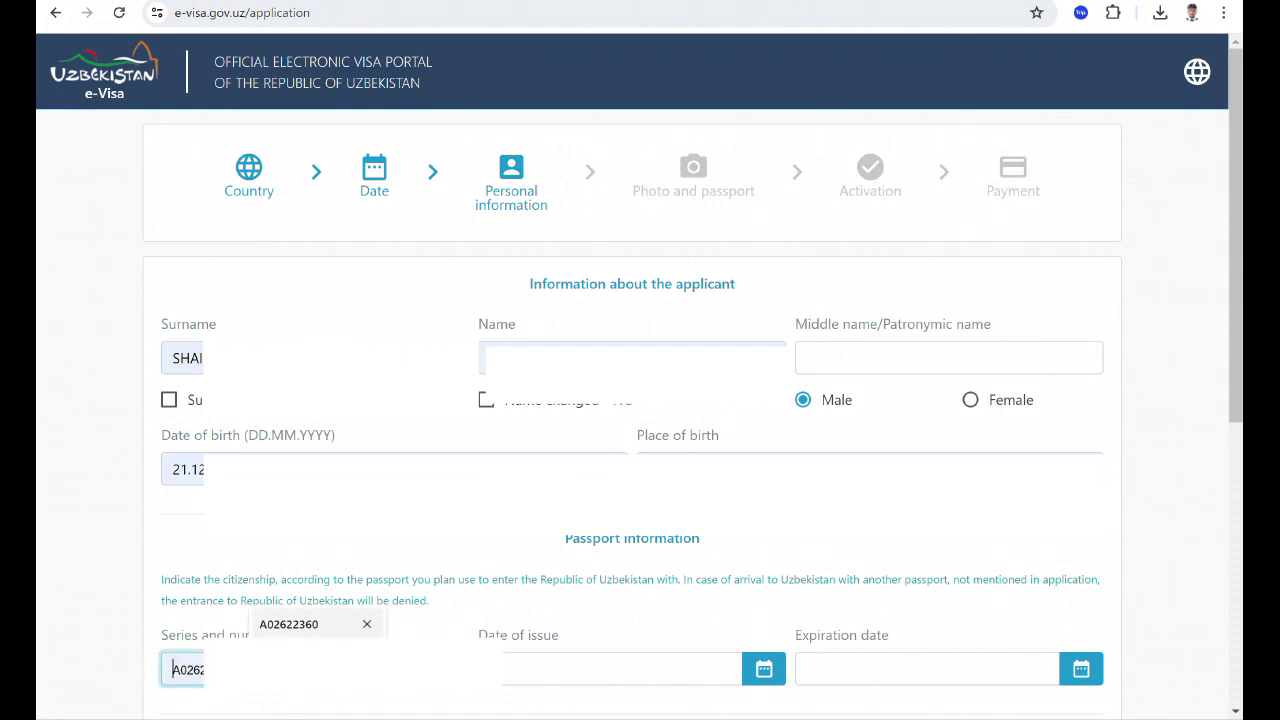
pyautogui.click(300, 624)
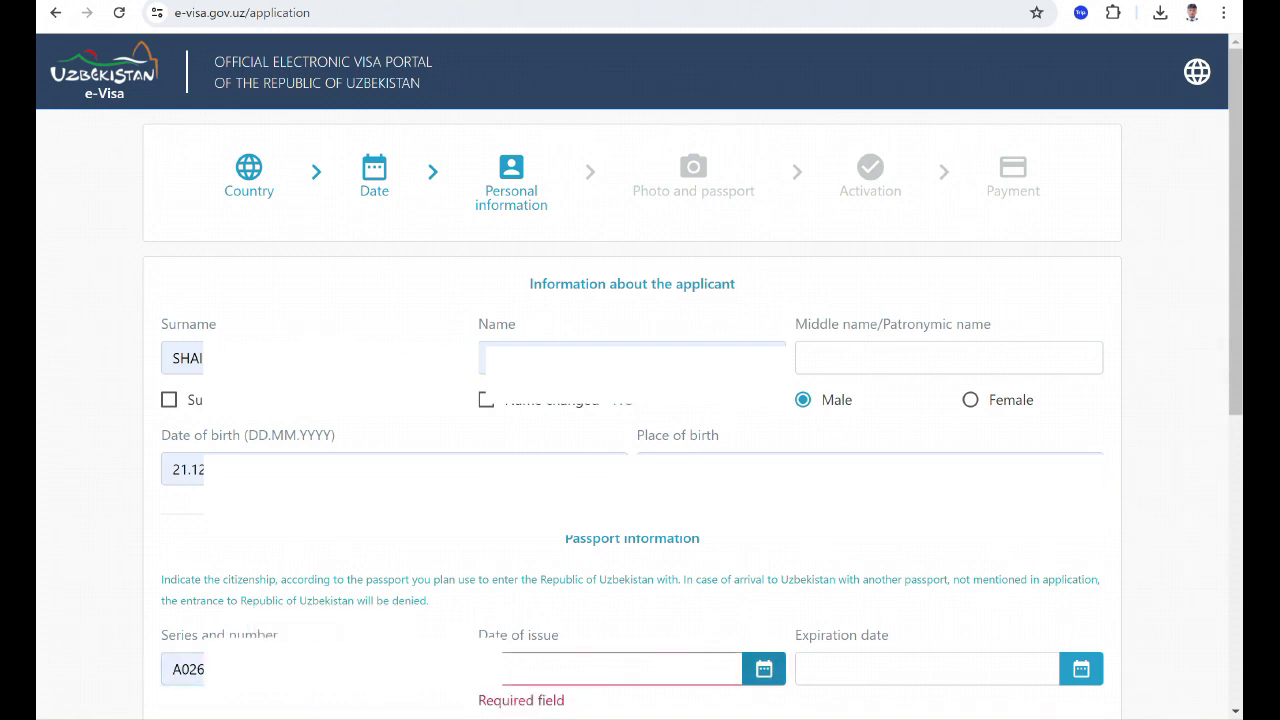
pyautogui.click(764, 668)
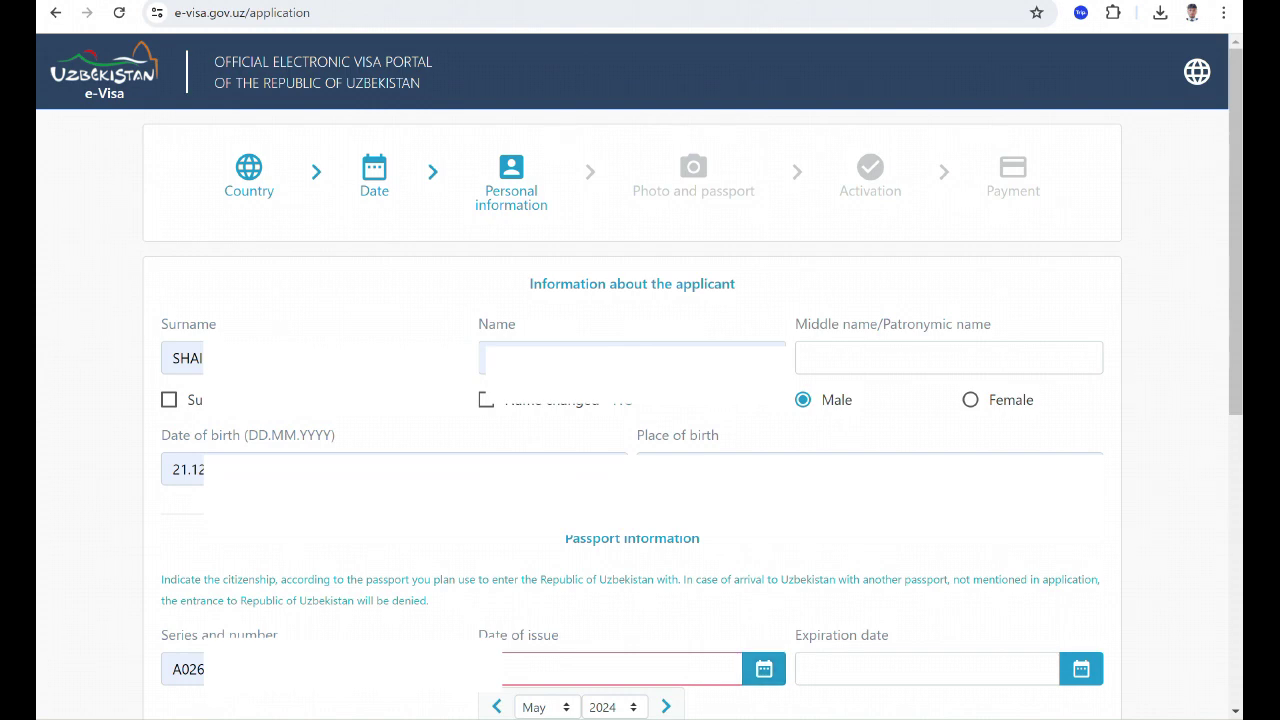
# Set the passport issue date to 29 December 2021 in the calendar.
pyautogui.scroll(-5, 640, 400)
pyautogui.scroll(-2, 640, 400)
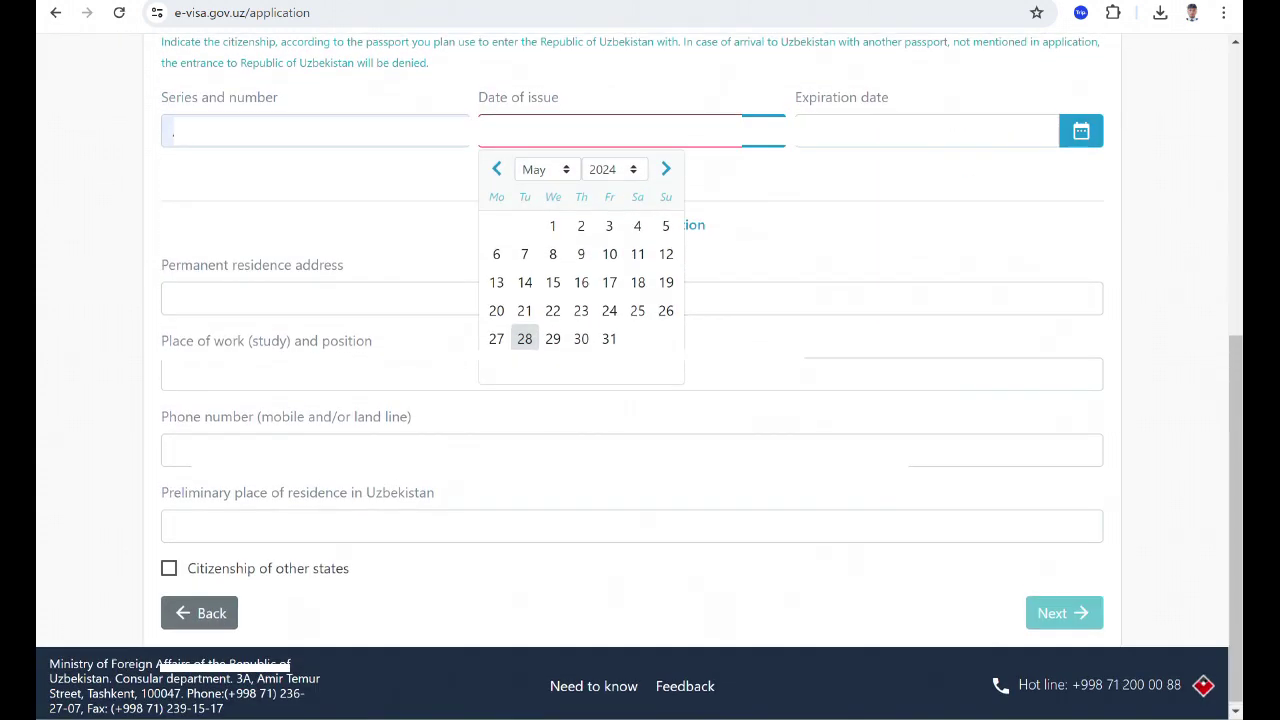
pyautogui.click(547, 166)
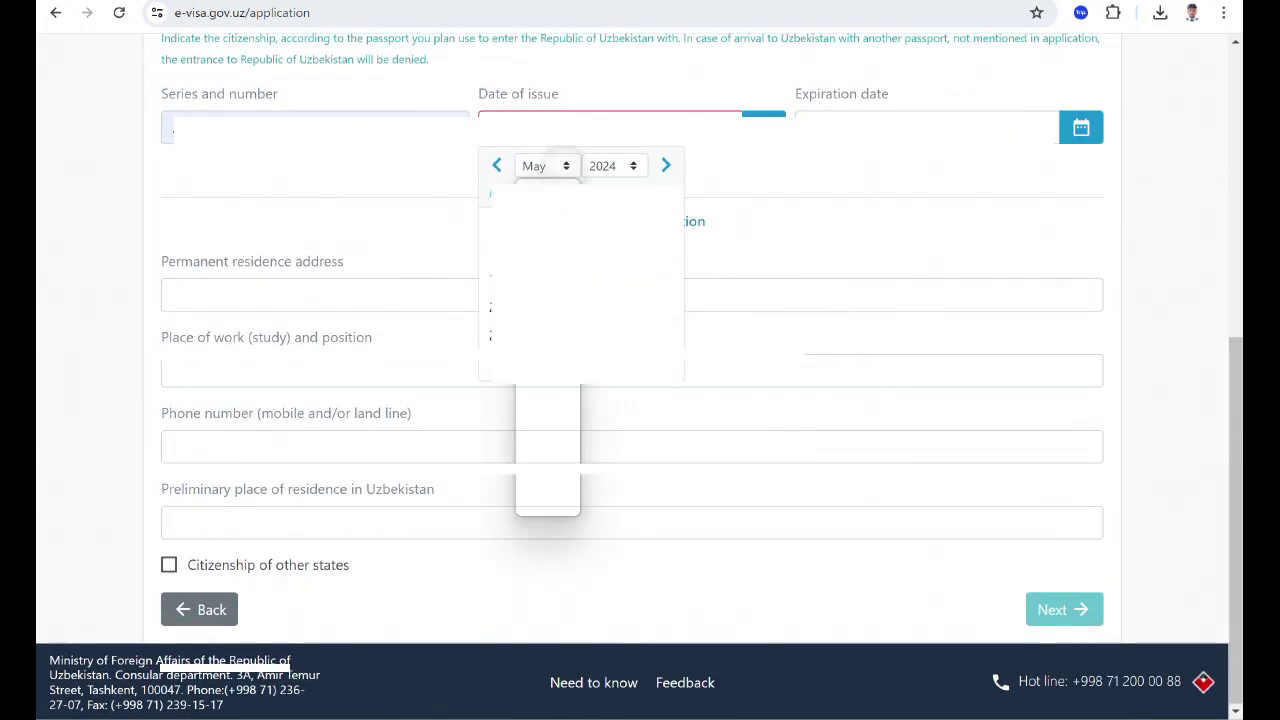
pyautogui.click(547, 166)
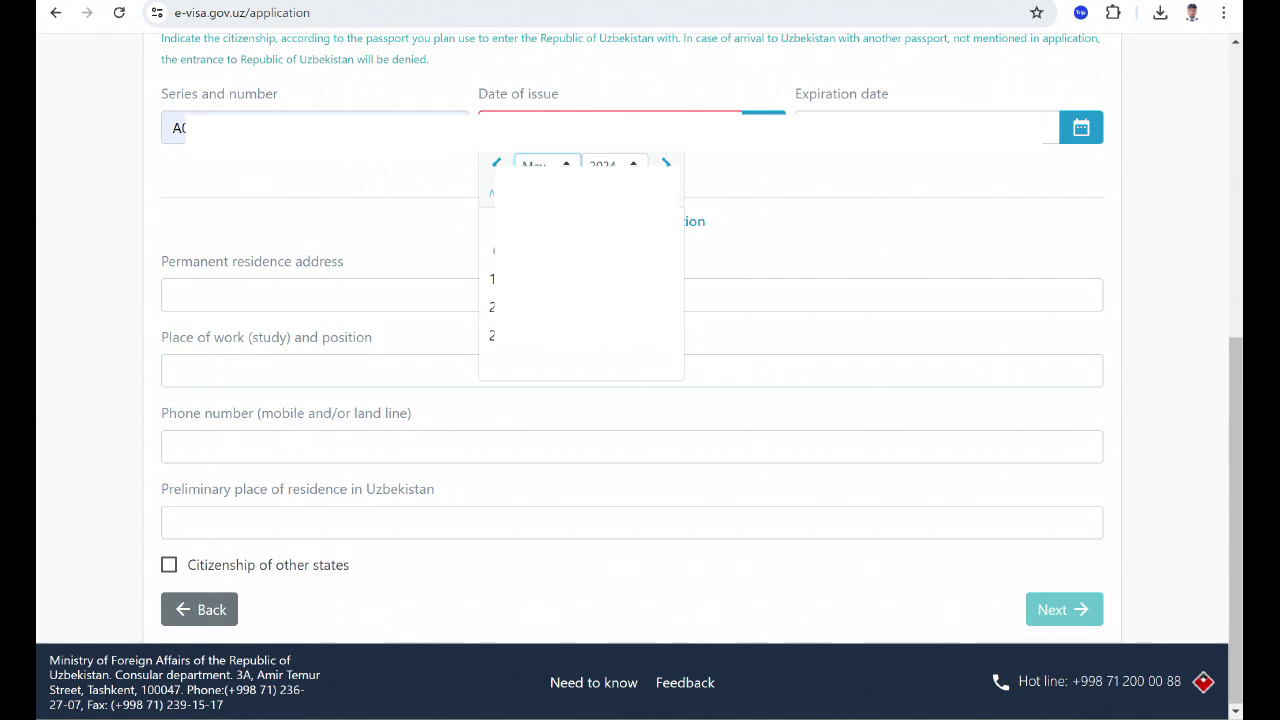
pyautogui.click(547, 164)
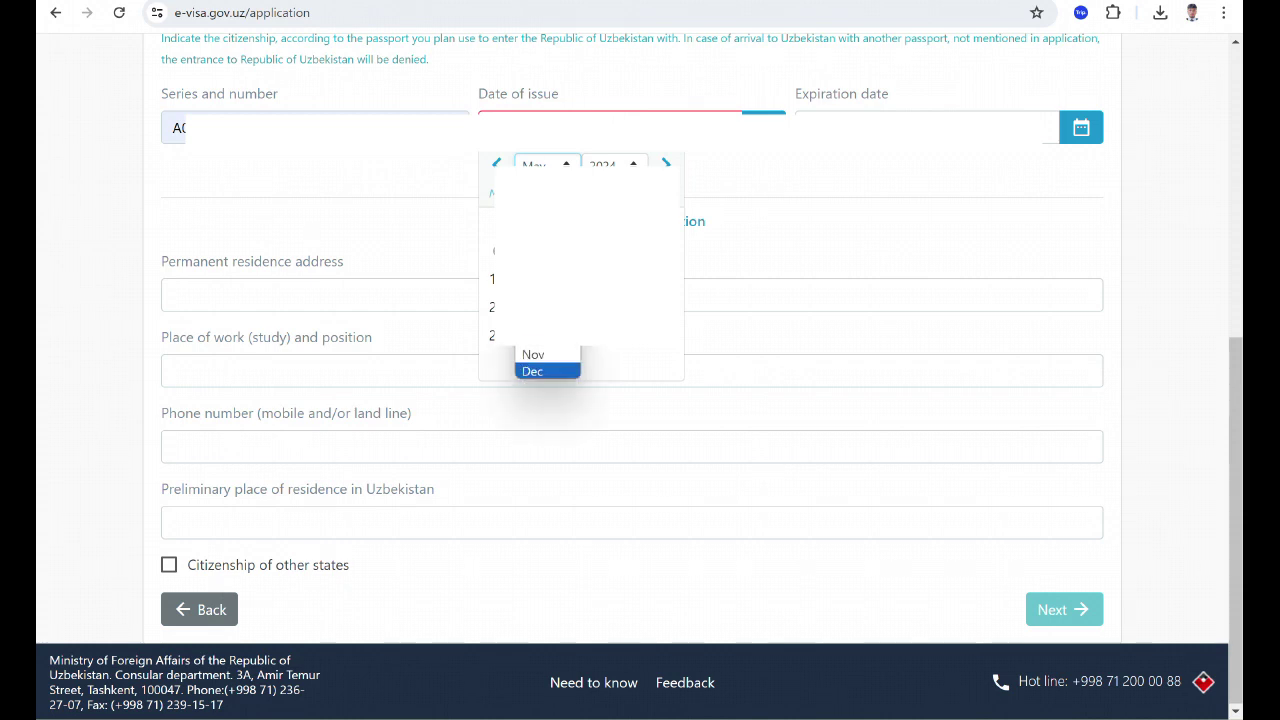
pyautogui.press('Return')
pyautogui.click(611, 164)
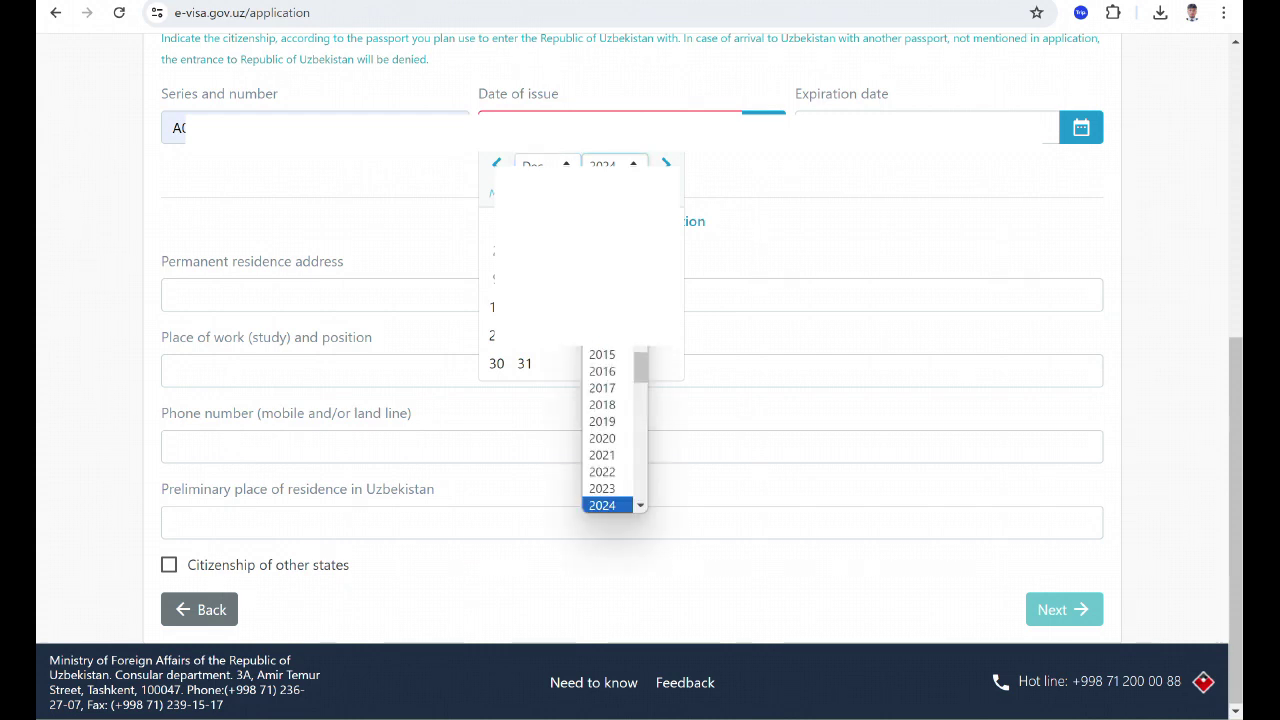
pyautogui.press('Down')
pyautogui.press('Down')
pyautogui.press('Down')
pyautogui.press('Down')
pyautogui.press('Down')
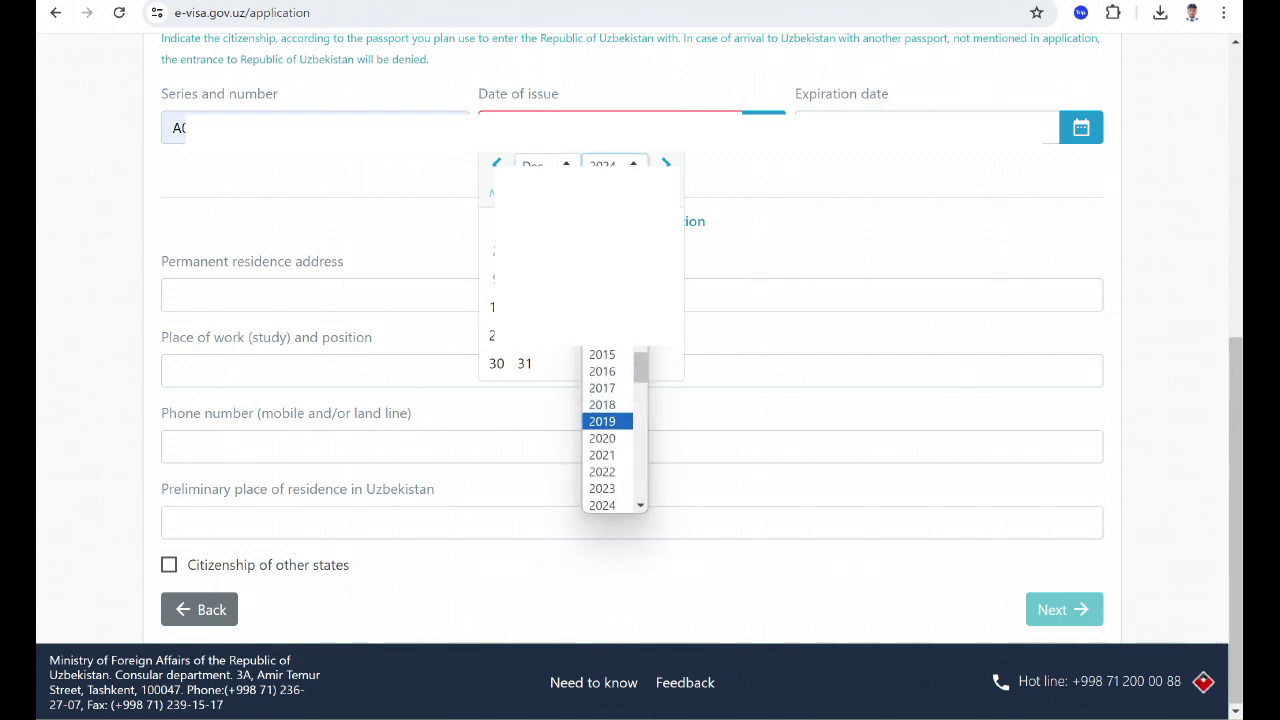
pyautogui.press('Return')
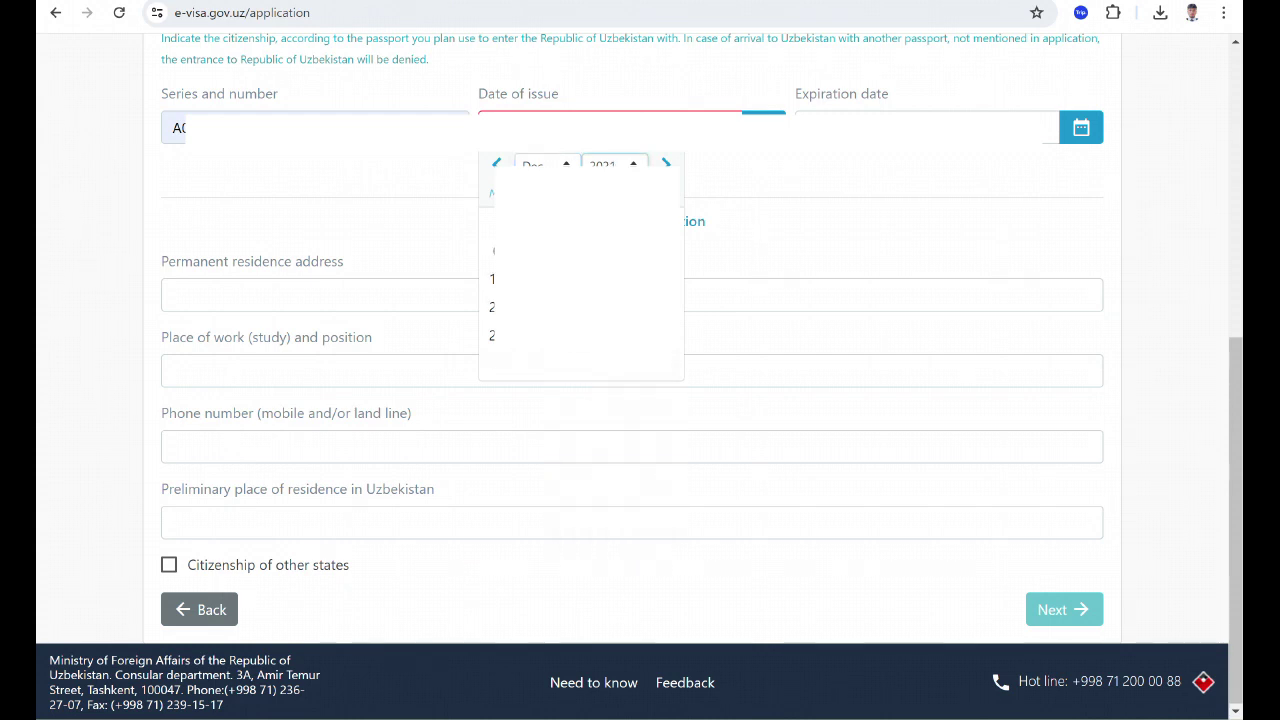
pyautogui.click(552, 336)
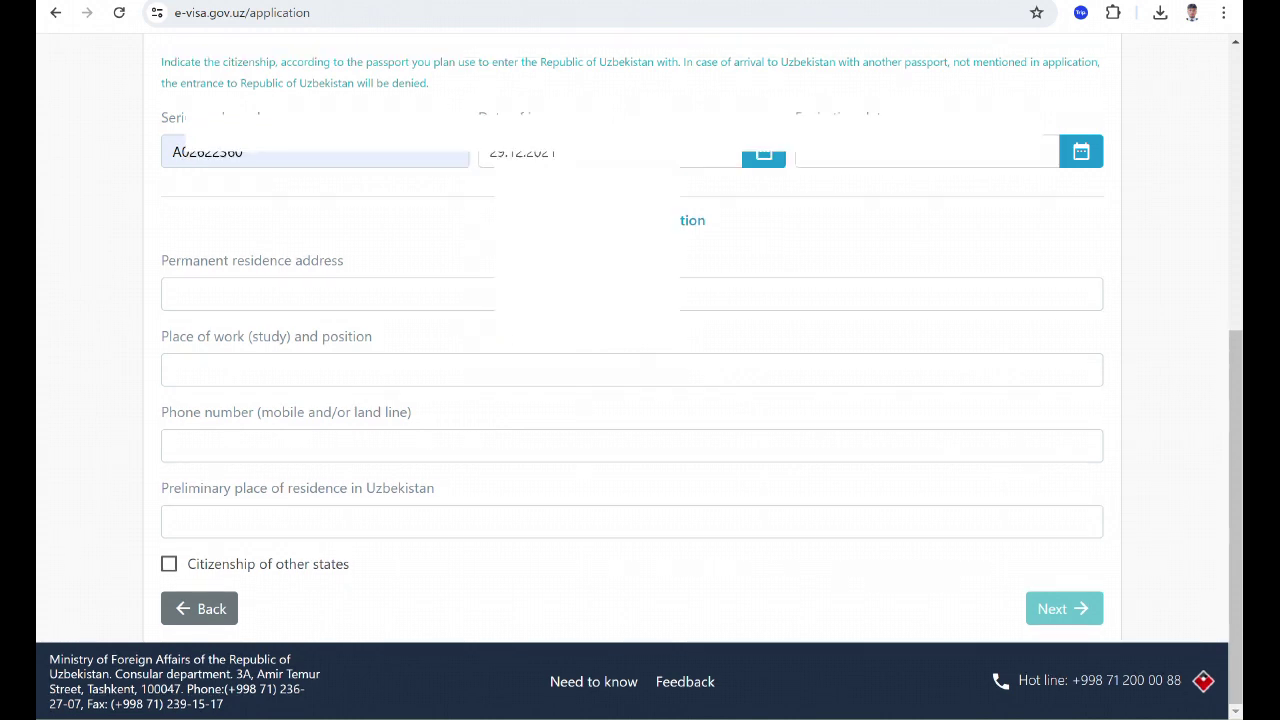
# Set the passport expiration date to 28 December 2026.
pyautogui.click(1081, 151)
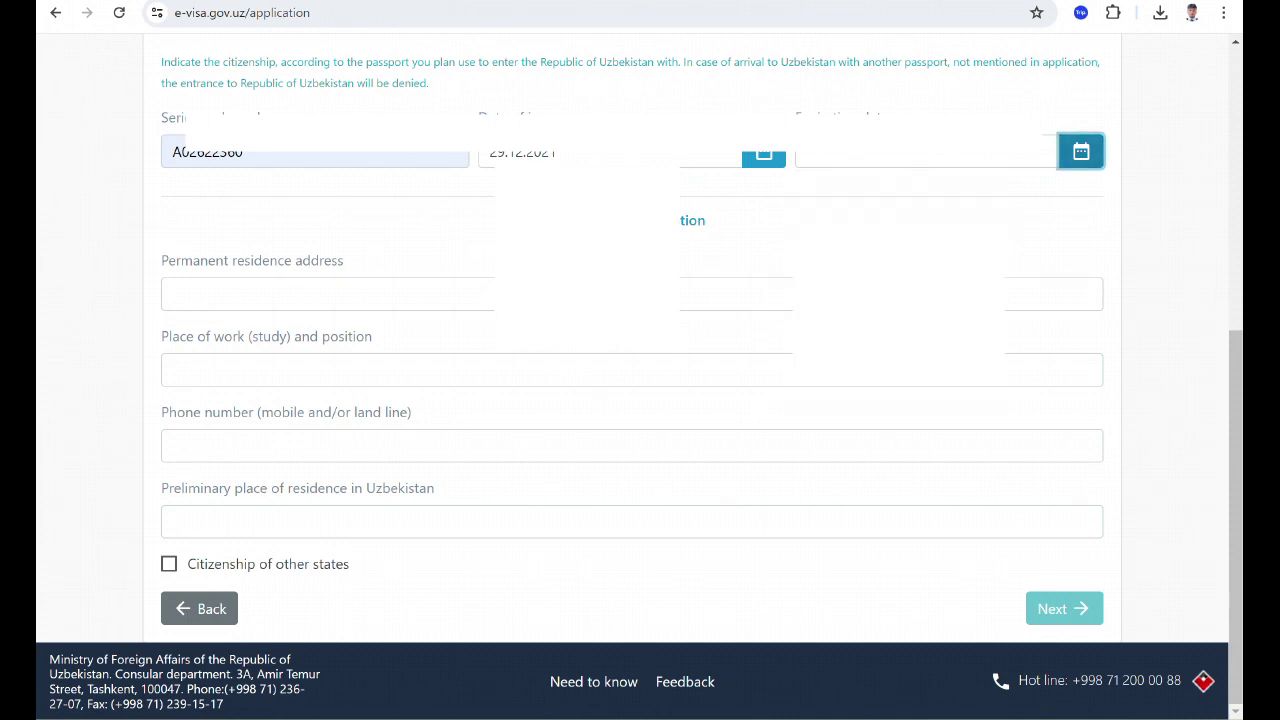
pyautogui.click(1081, 151)
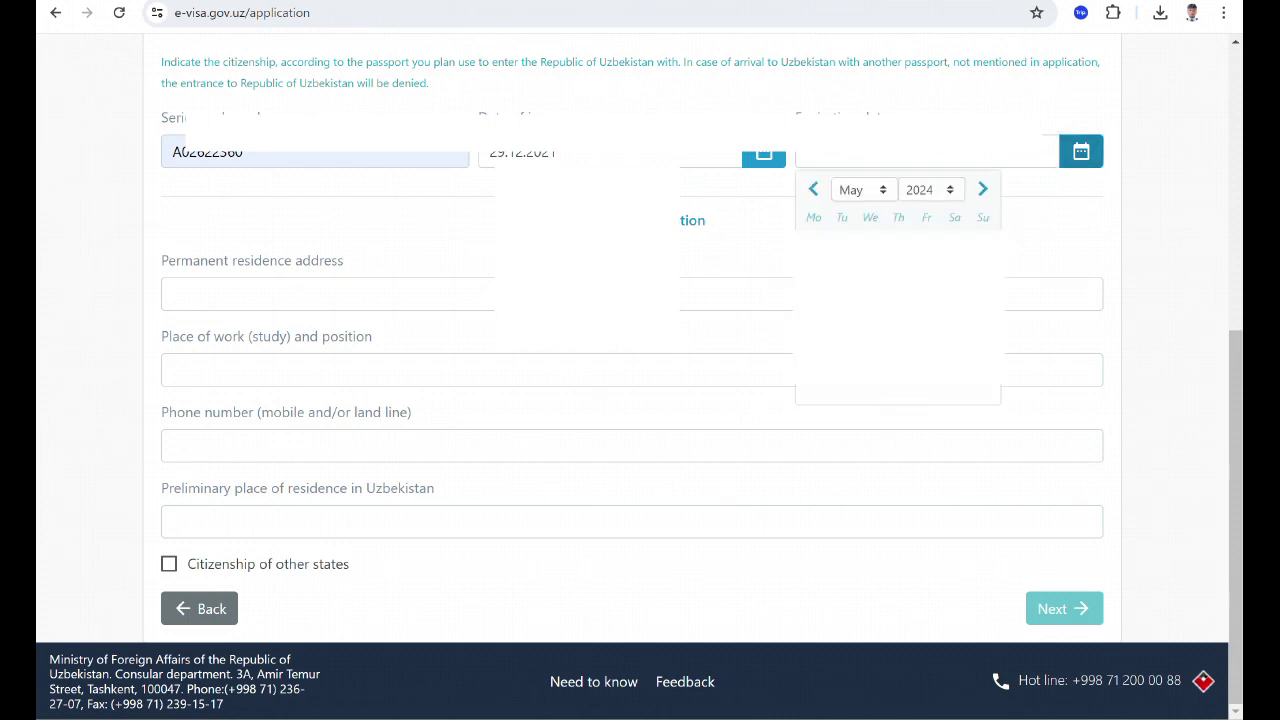
pyautogui.click(864, 190)
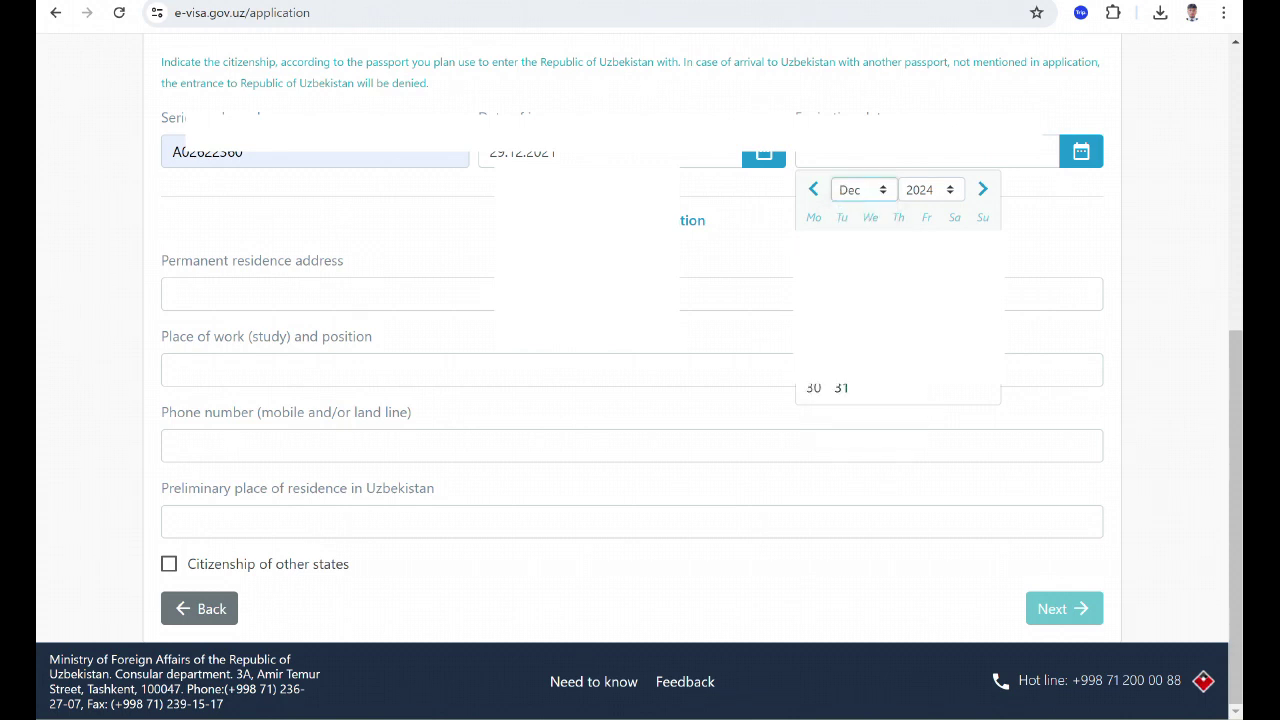
pyautogui.click(929, 189)
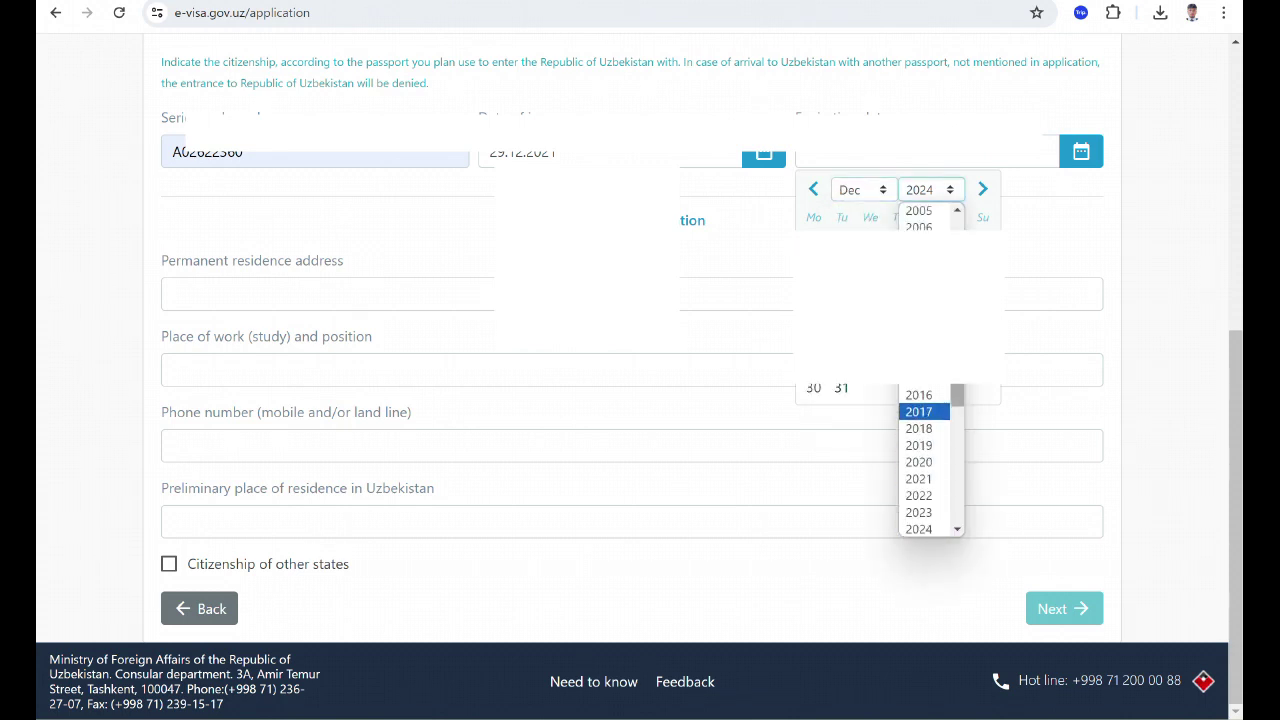
pyautogui.scroll(-3, 930, 460)
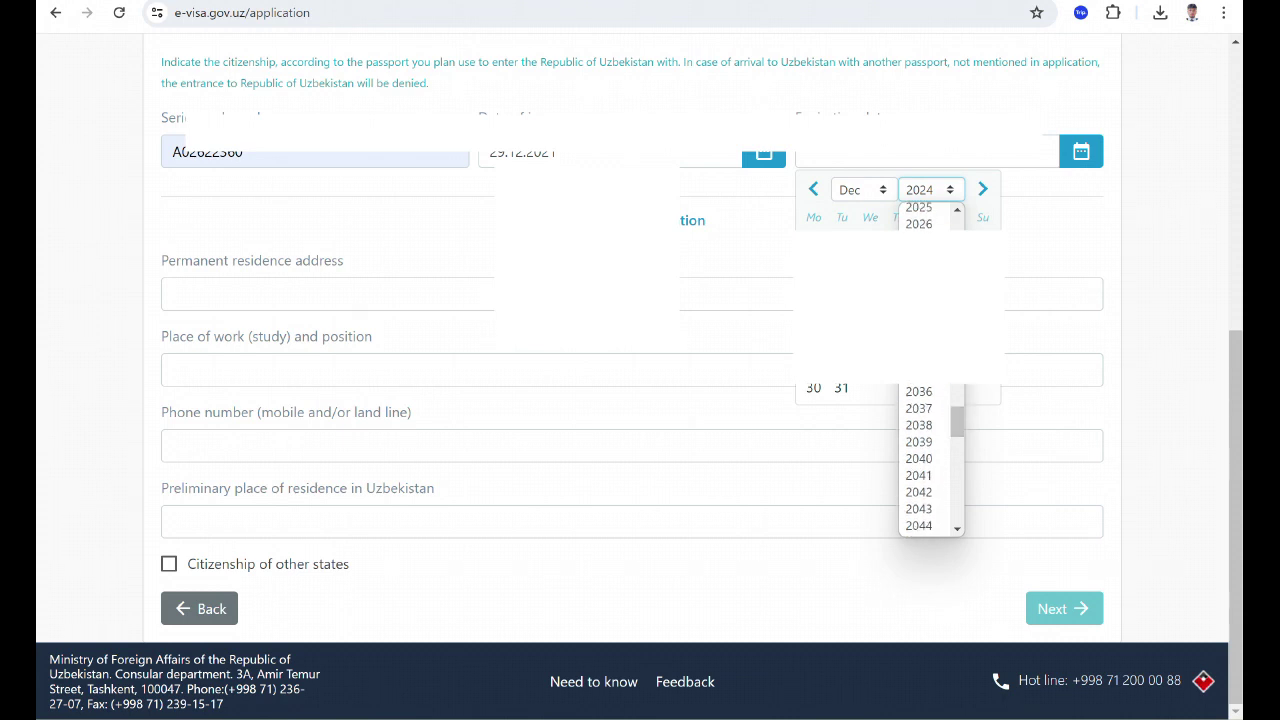
pyautogui.click(918, 224)
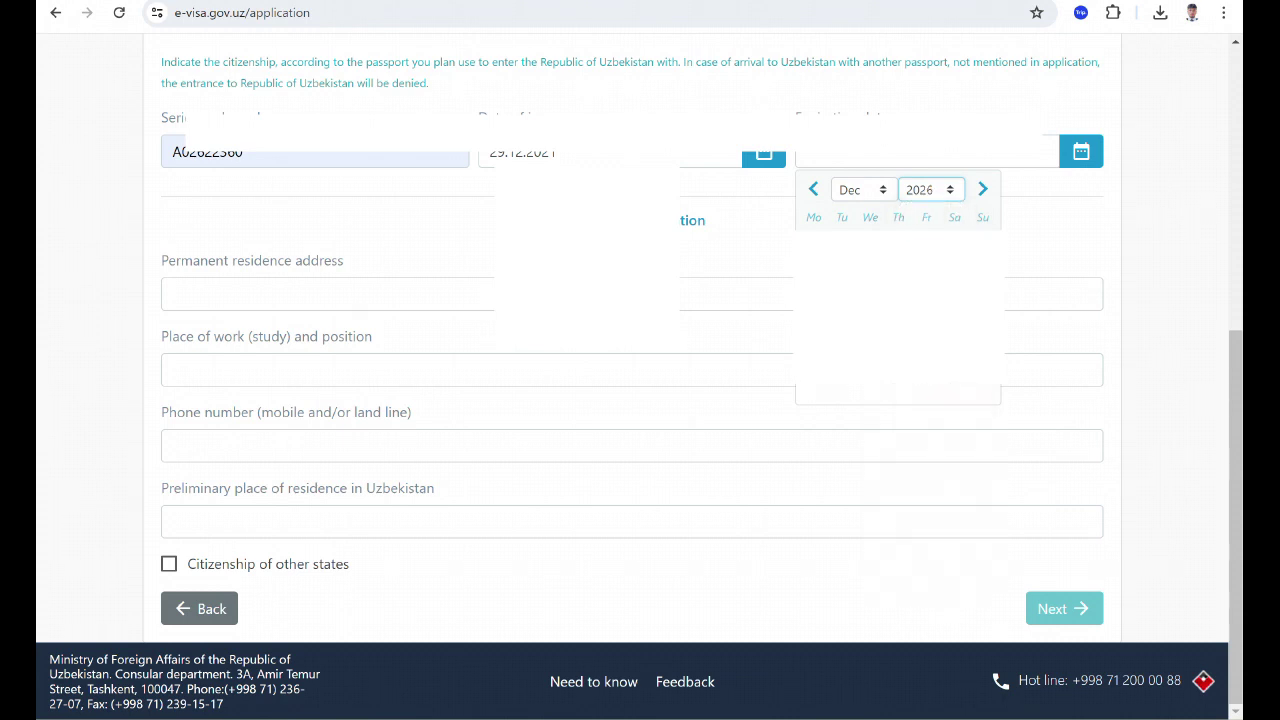
pyautogui.click(813, 387)
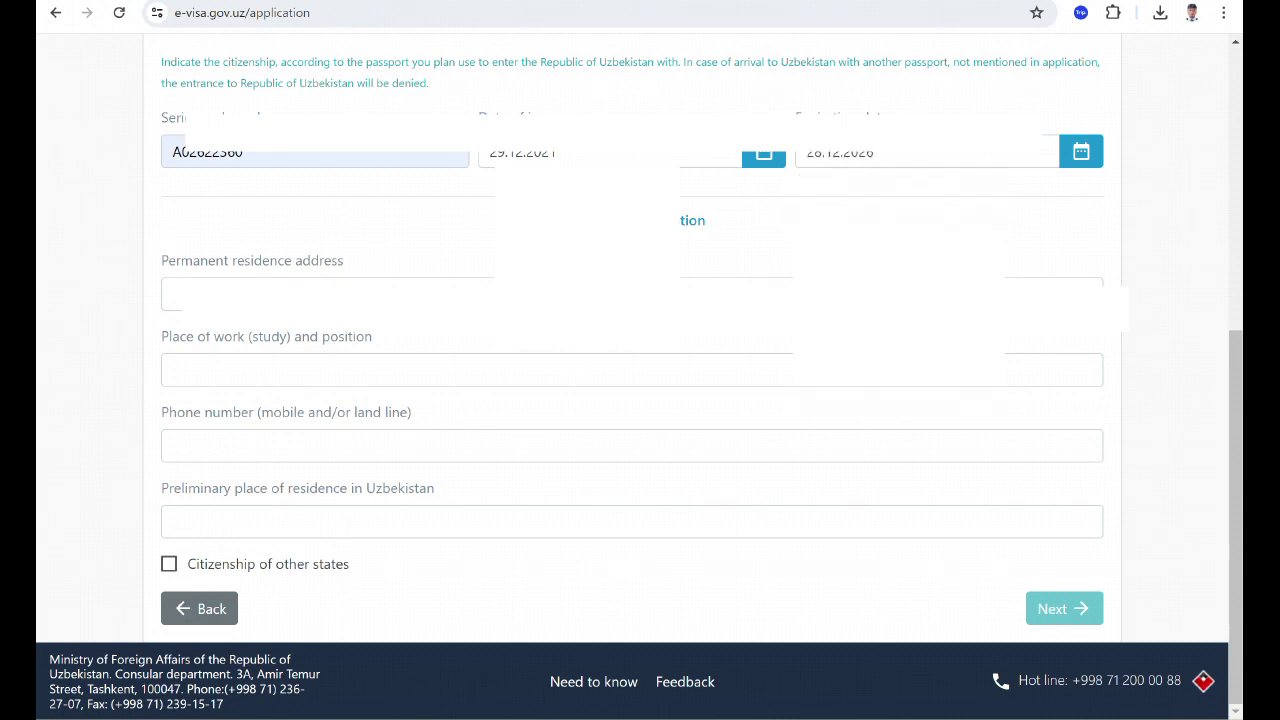
# Fill the permanent address and workplace GYEONJU, SOUTH KOREA from saved suggestions.
pyautogui.click(300, 294)
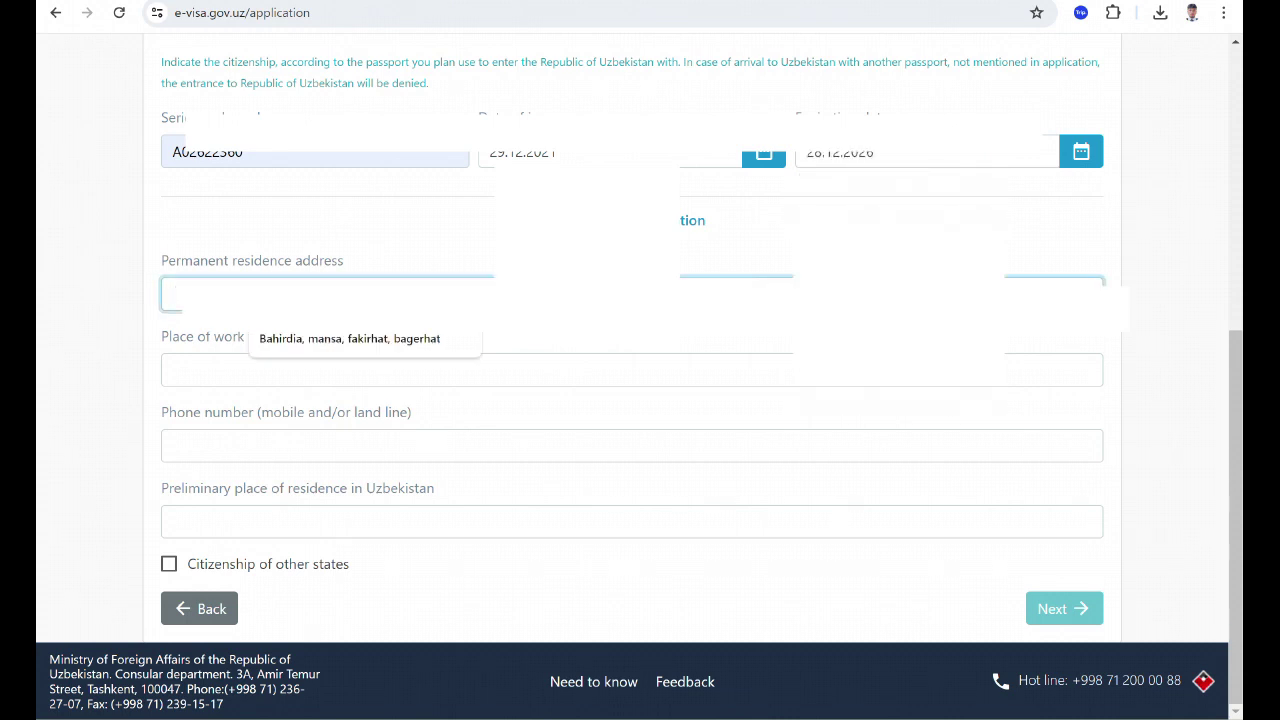
pyautogui.press('Down')
pyautogui.press('Return')
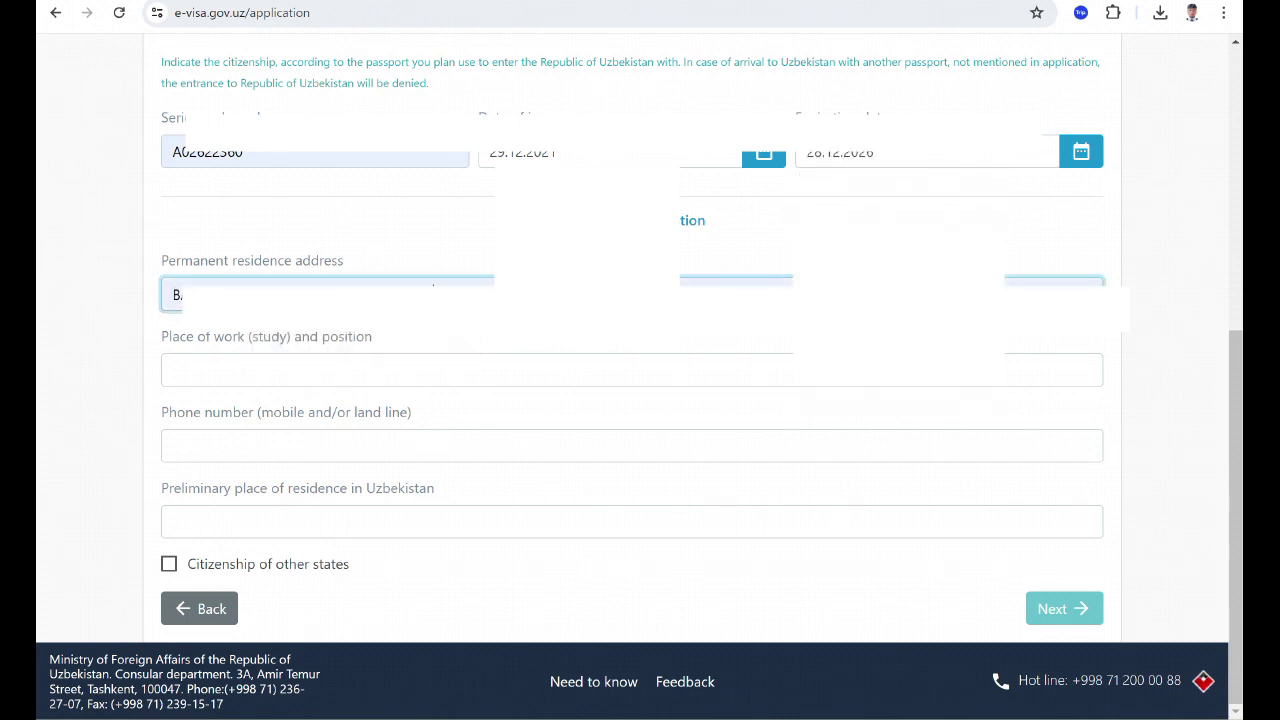
pyautogui.press('Down')
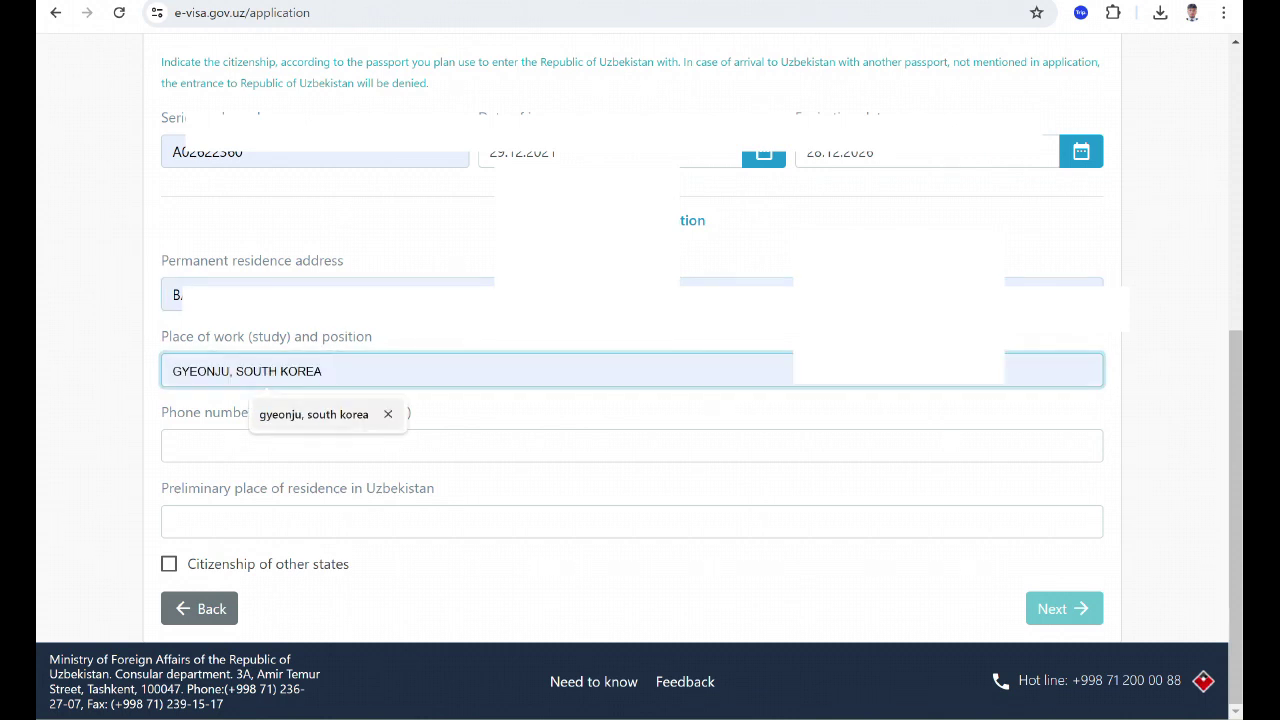
pyautogui.press('Return')
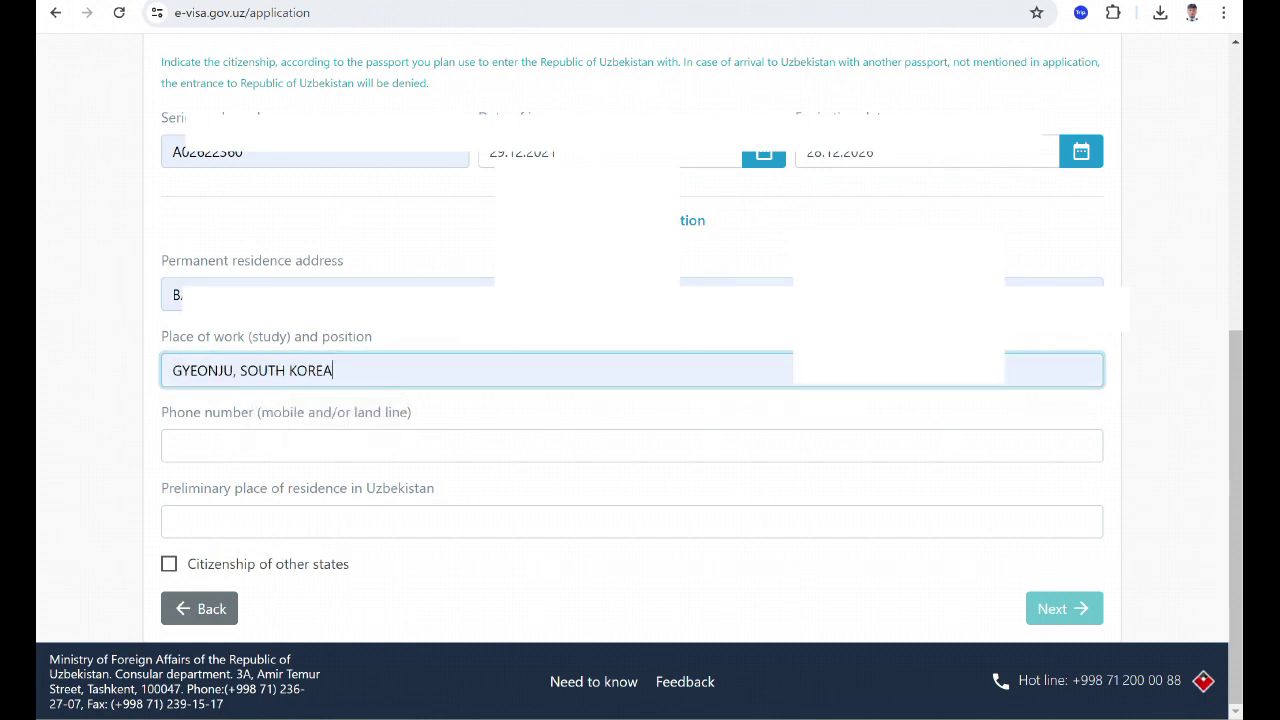
# Enter the phone number and TASHKENT as the planned residence in Uzbekistan.
pyautogui.click(173, 446)
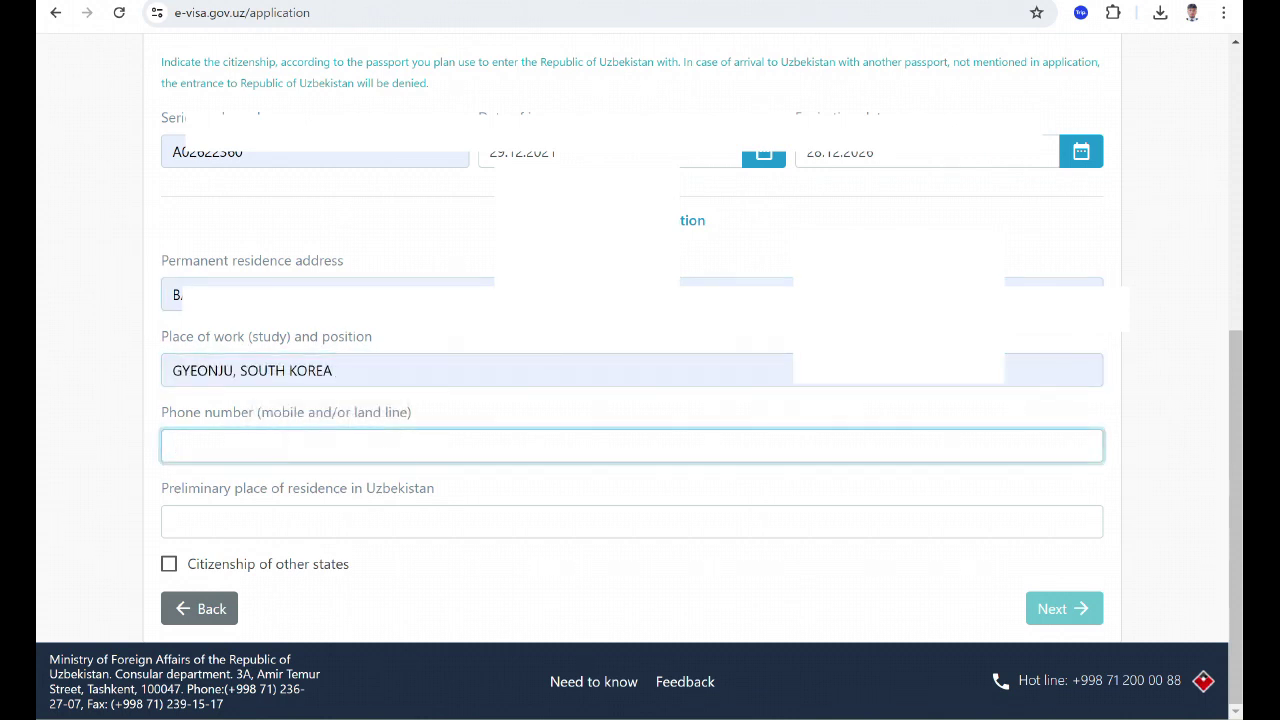
pyautogui.write('0082107')
pyautogui.press('BackSpace')
pyautogui.press('BackSpace')
pyautogui.click(173, 521)
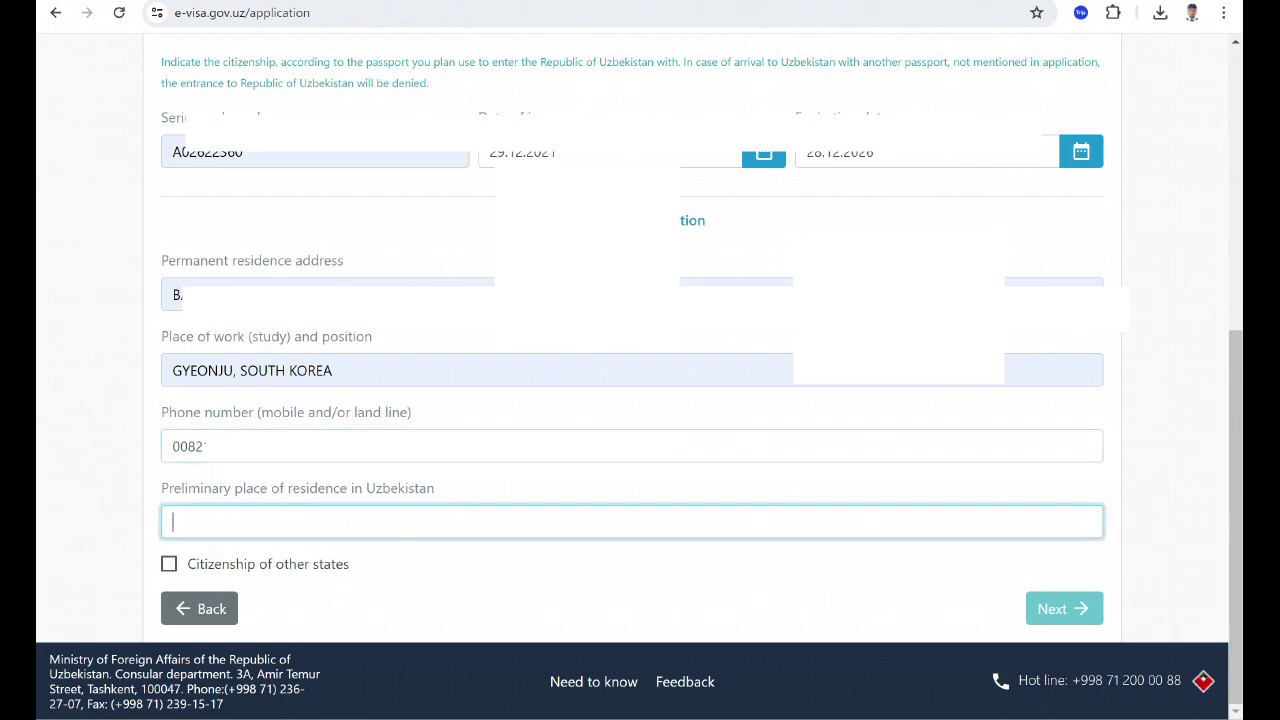
pyautogui.write('Y')
pyautogui.press('BackSpace')
pyautogui.write('TA')
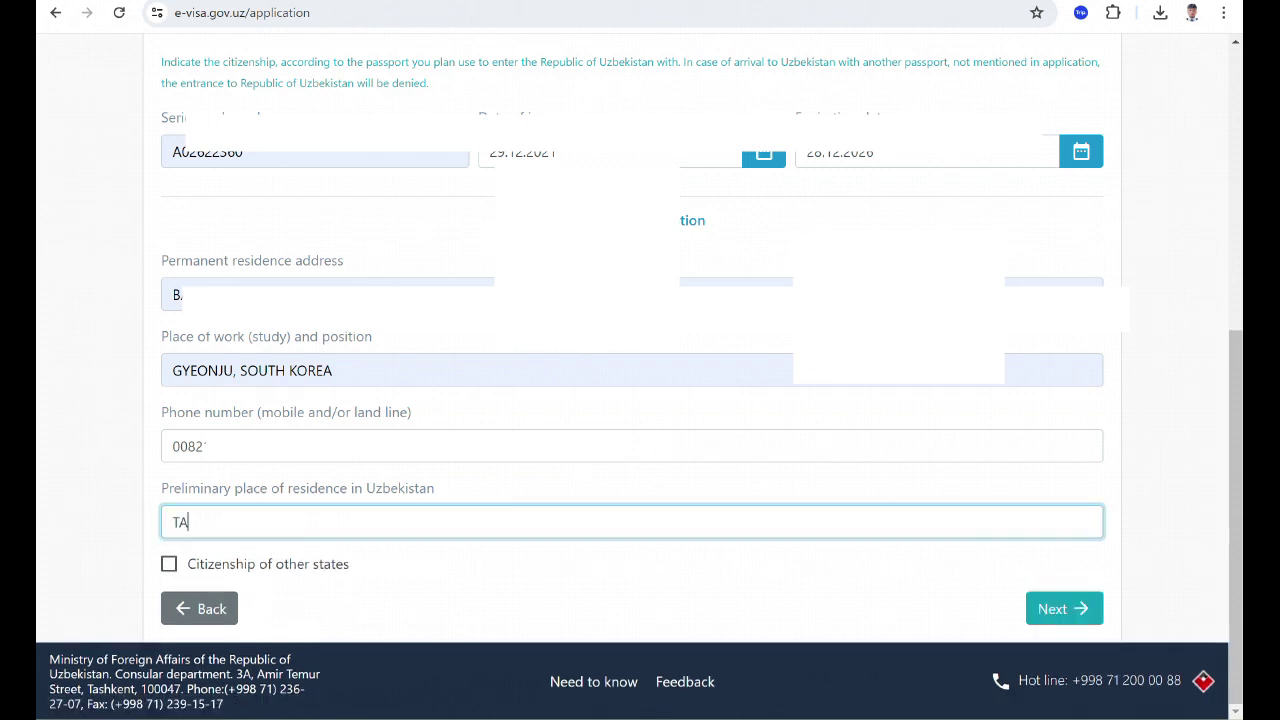
pyautogui.write('SHKENT')
# On the photo step, upload uz.jpg as the personal photo.
pyautogui.click(1063, 608)
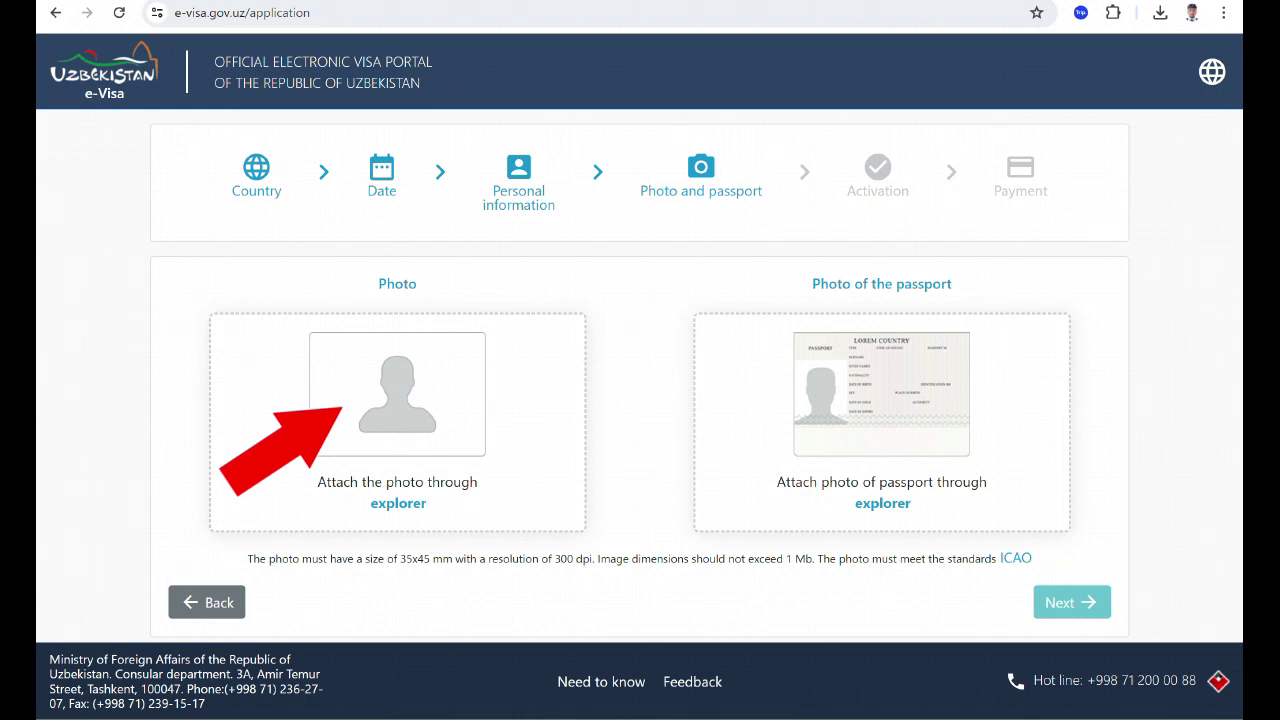
pyautogui.moveTo(400, 558); pyautogui.dragTo(455, 558)
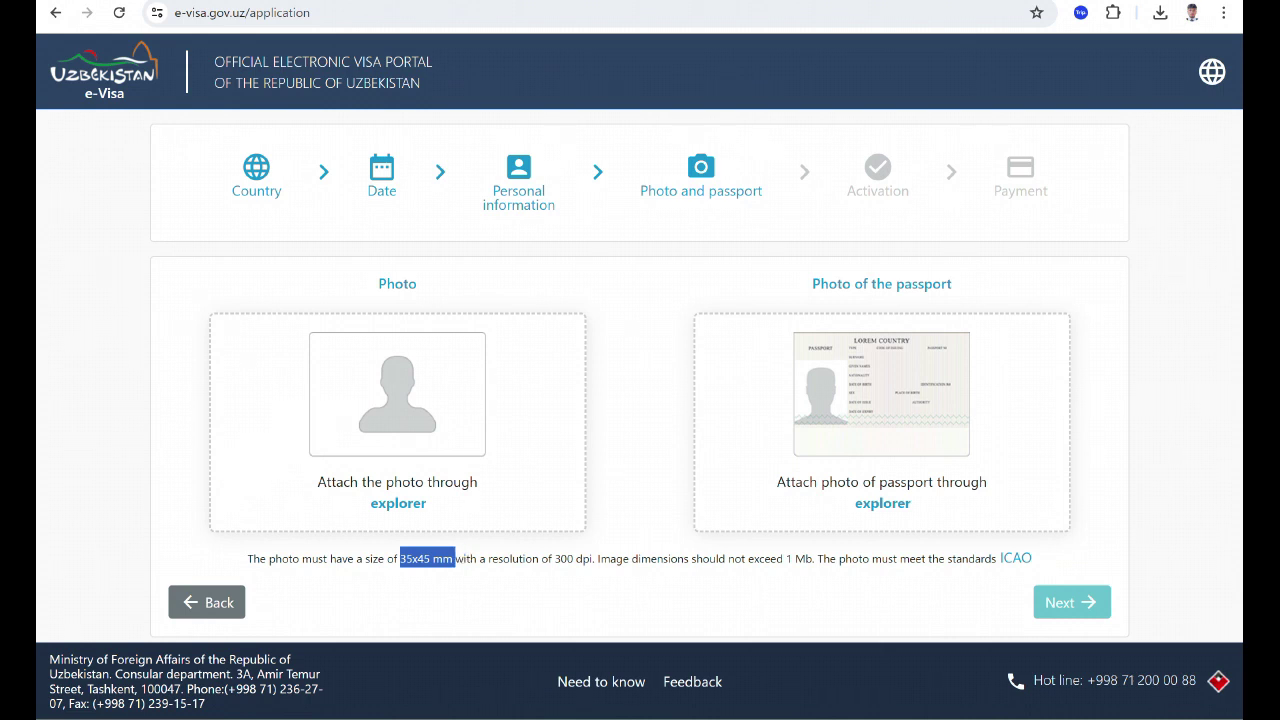
pyautogui.moveTo(548, 558); pyautogui.dragTo(584, 558)
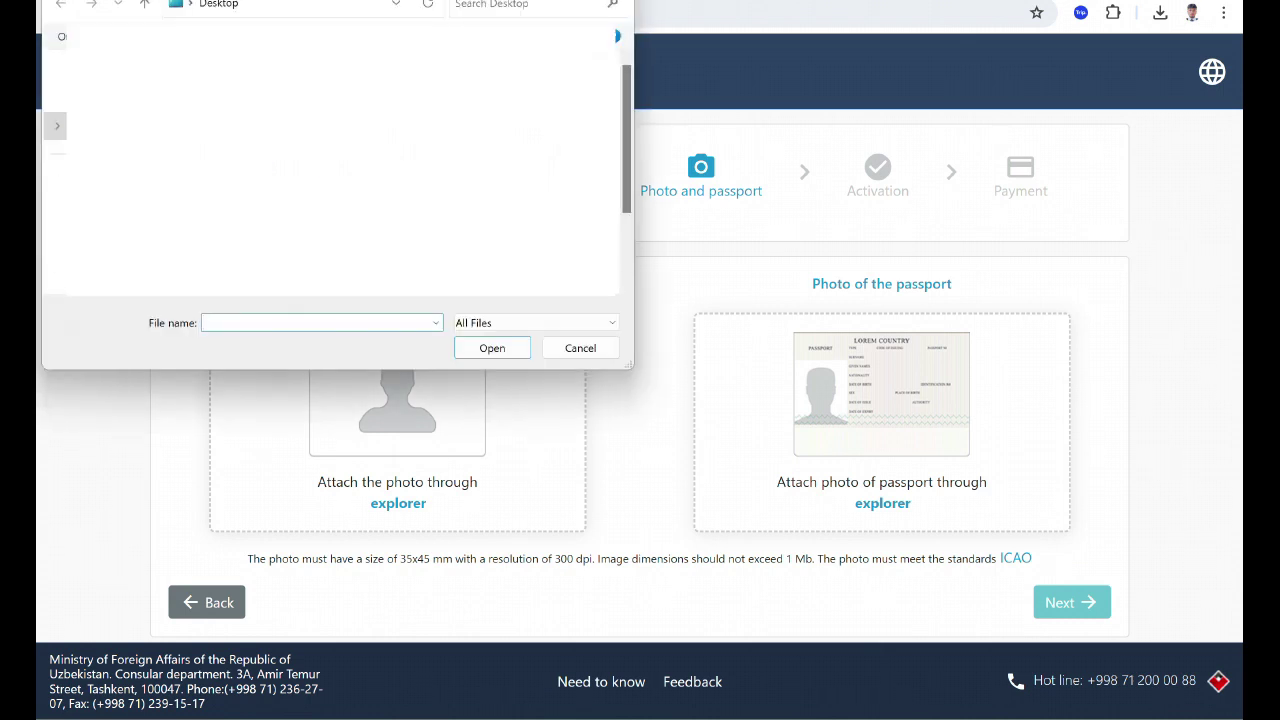
pyautogui.write('uz')
pyautogui.press('Return')
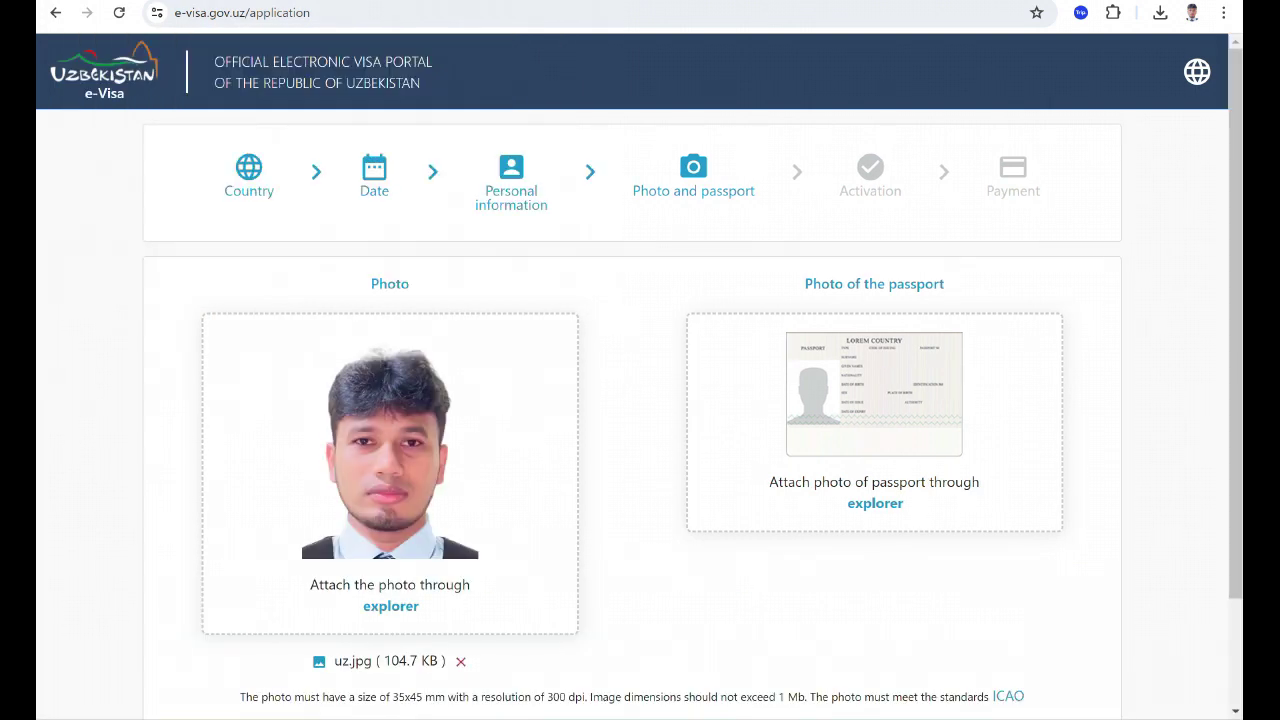
# Upload uzp.jpg as the passport scan and submit the step.
pyautogui.click(875, 503)
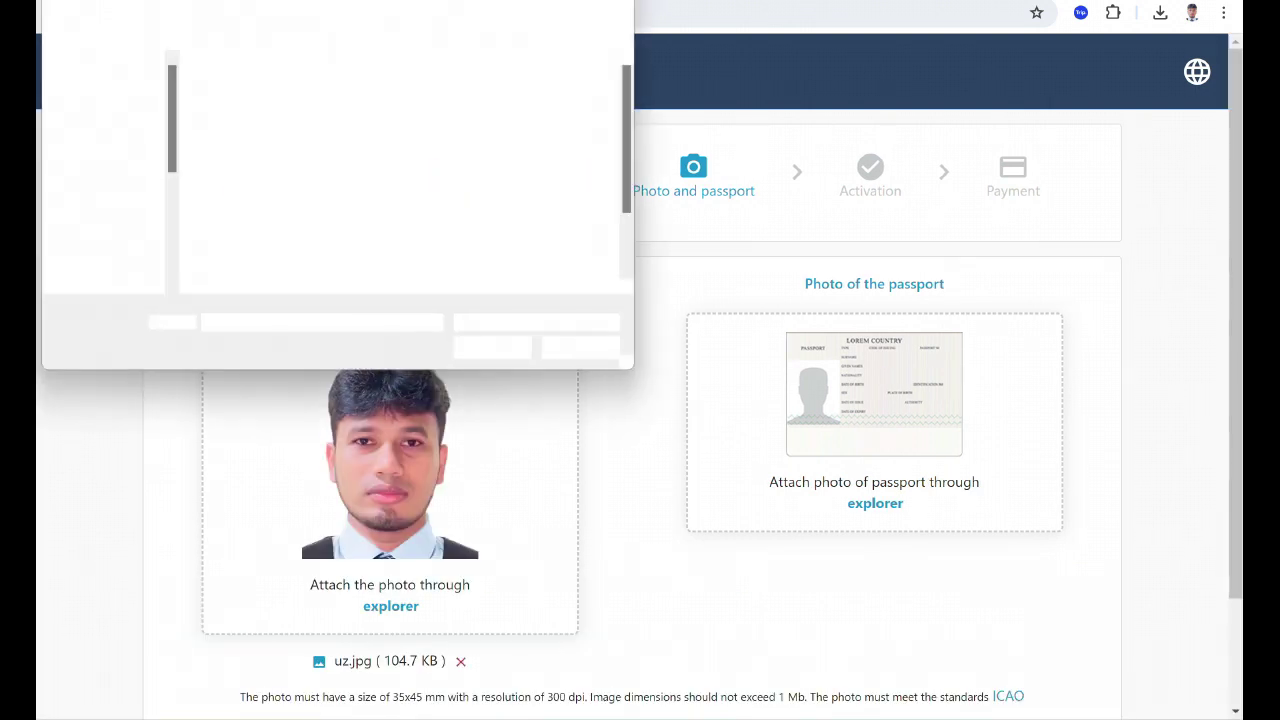
pyautogui.write('uzp')
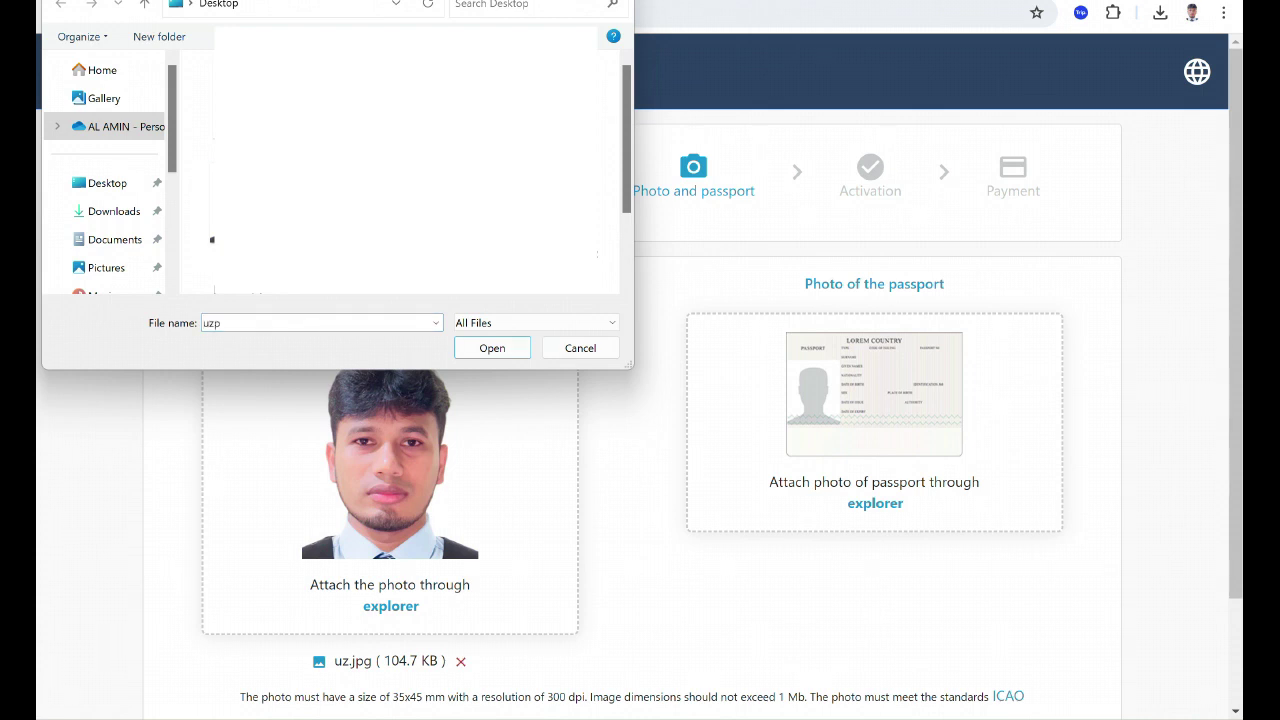
pyautogui.press('Return')
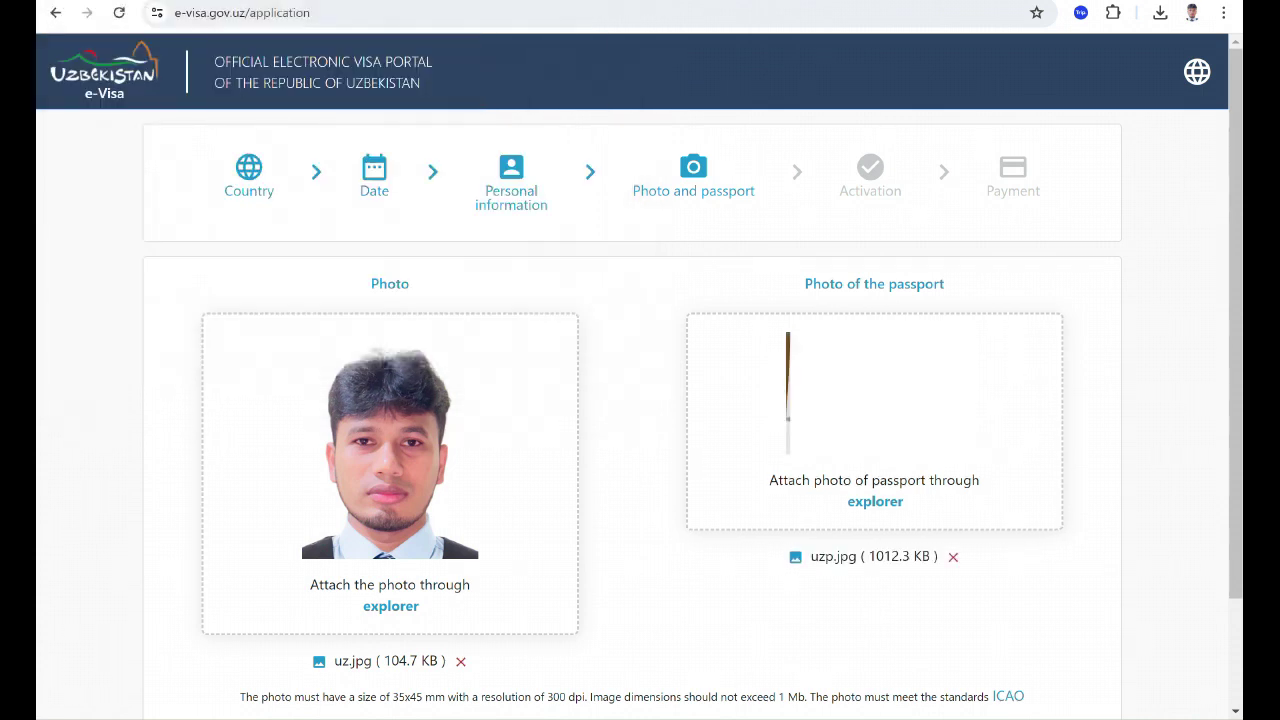
pyautogui.scroll(-2, 640, 400)
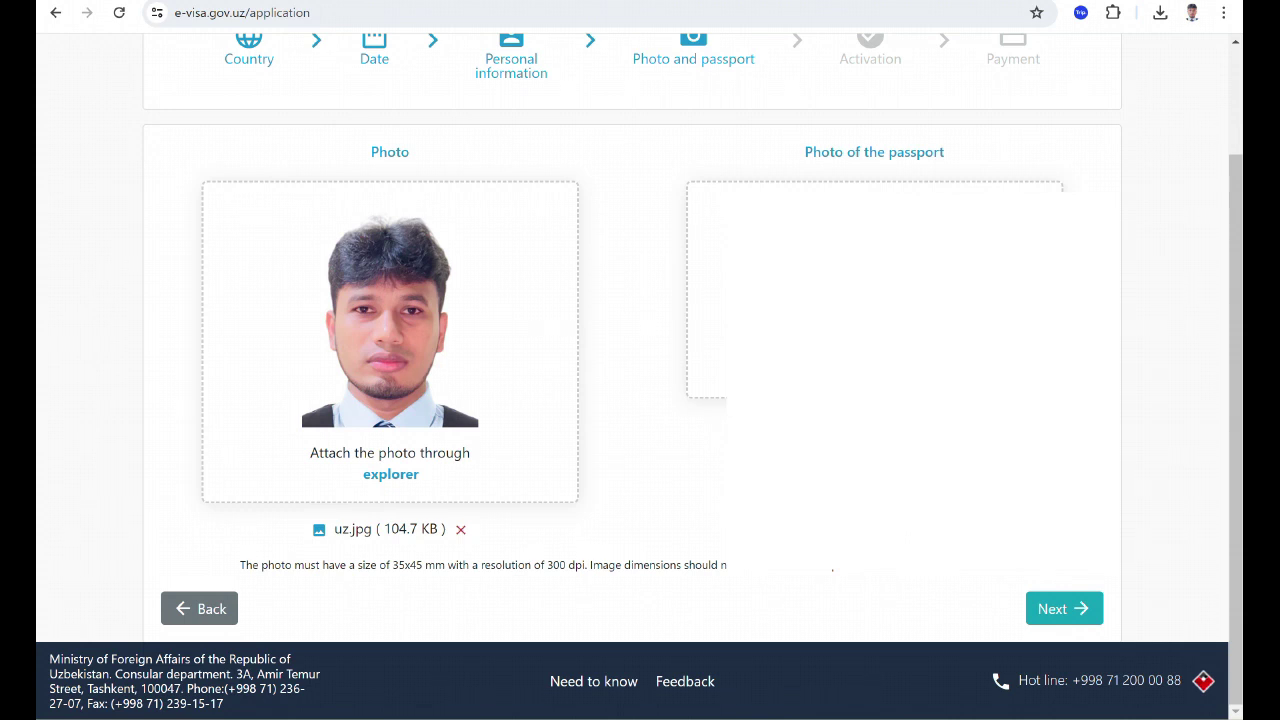
pyautogui.click(1064, 608)
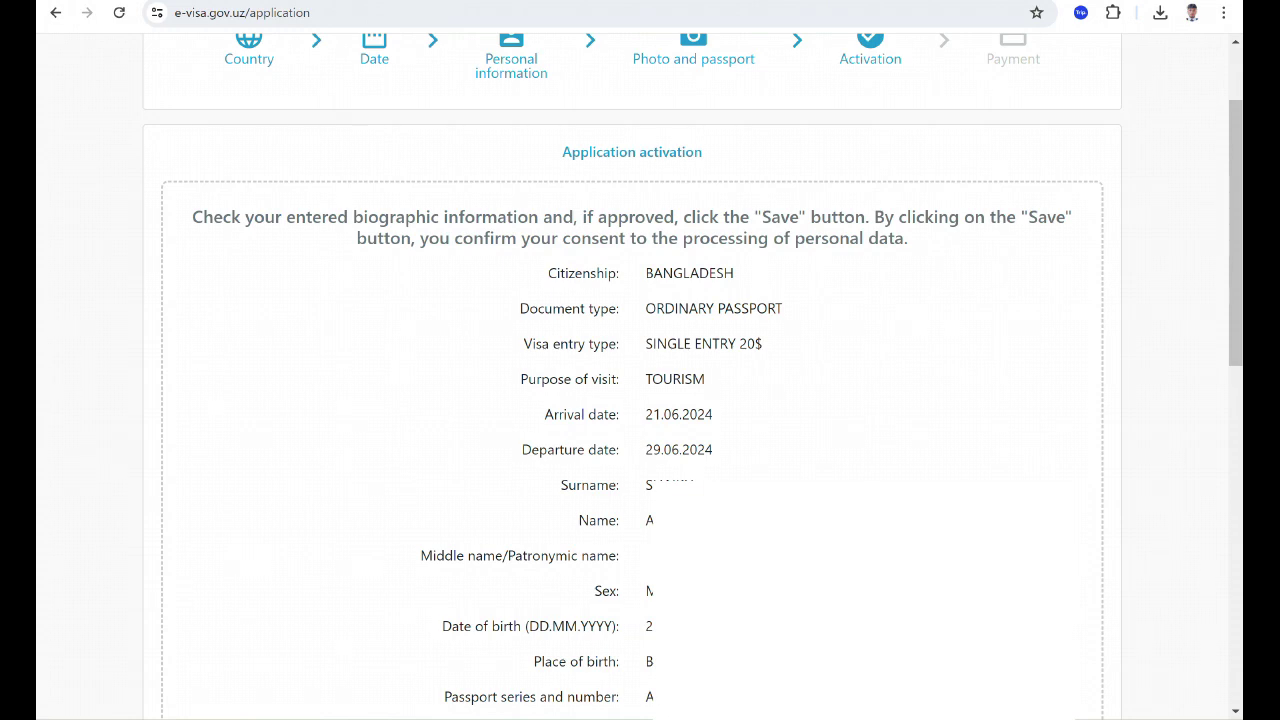
# Scroll the activation review down to the e-mail and captcha fields.
pyautogui.scroll(-9, 651, 571)
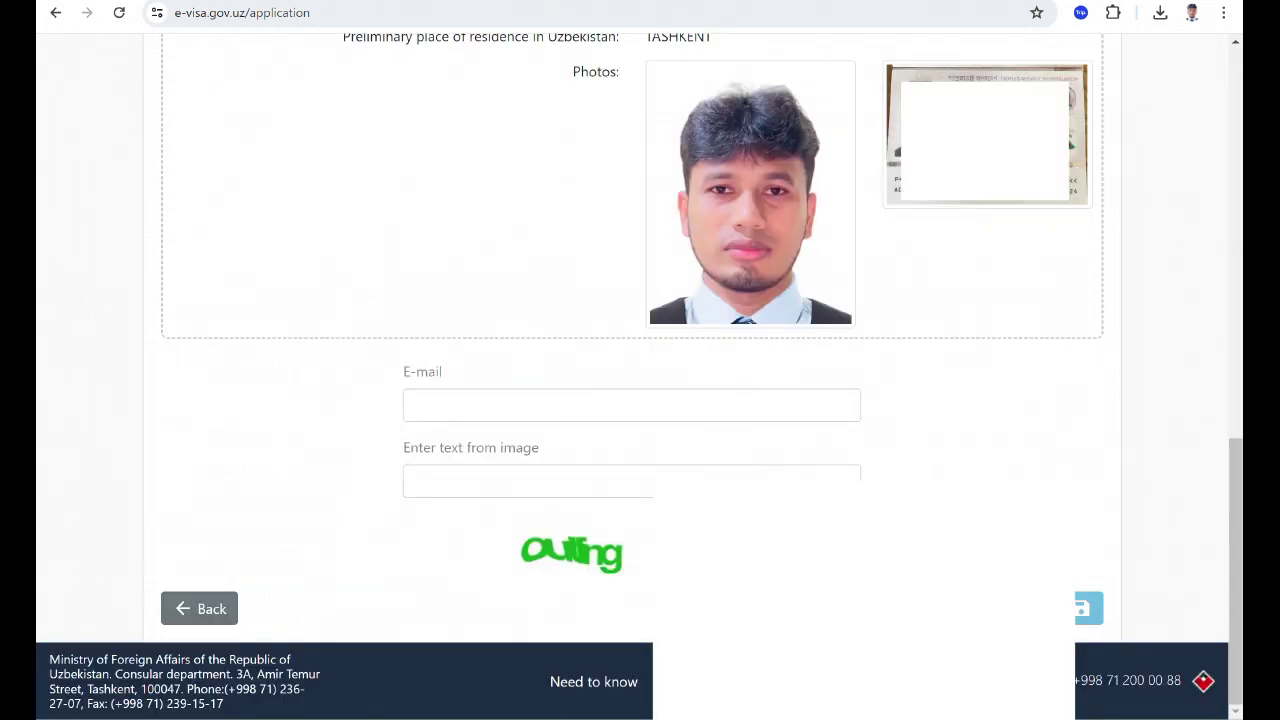
# Enter the contact e-mail address and refresh the captcha image twice.
pyautogui.click(631, 405)
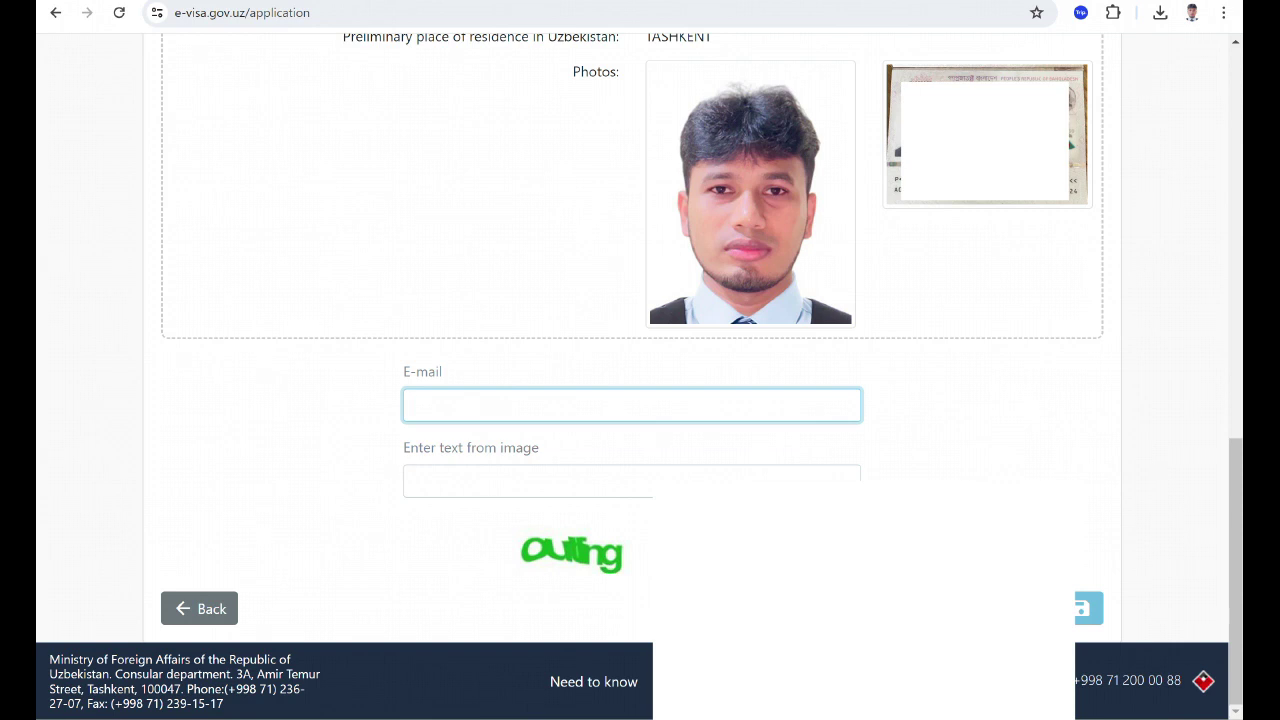
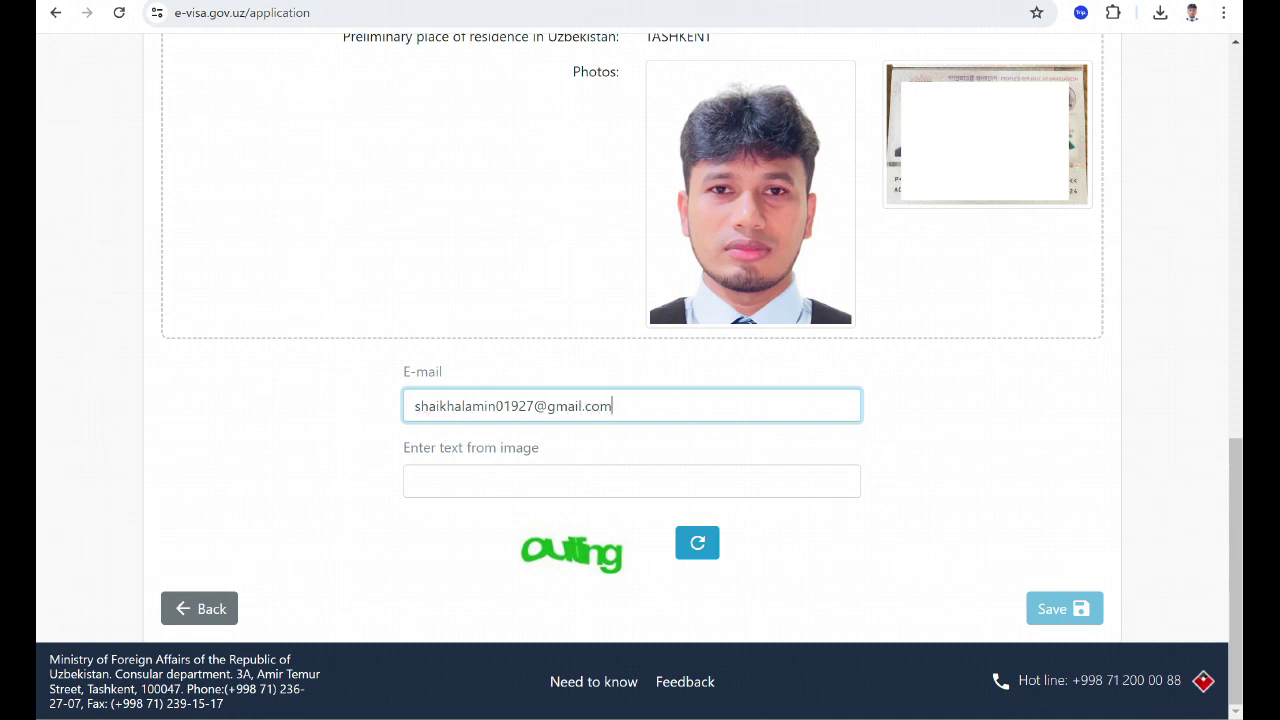
pyautogui.click(697, 542)
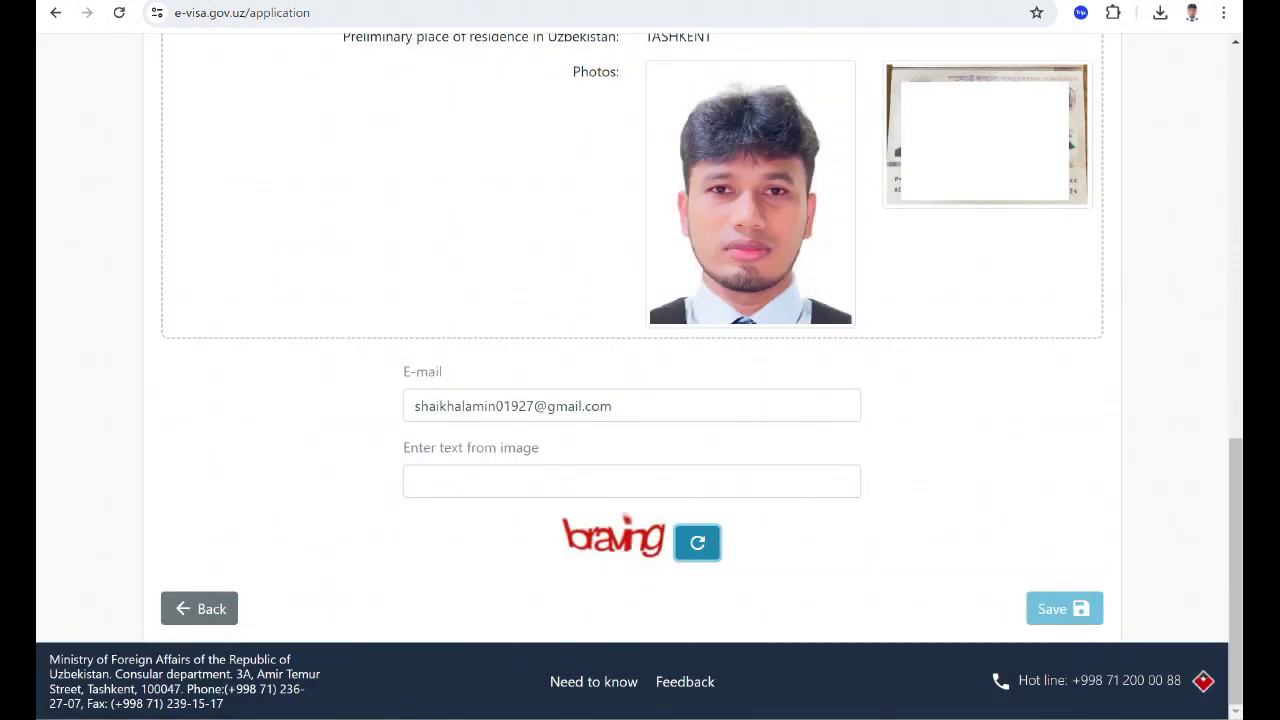
pyautogui.click(697, 543)
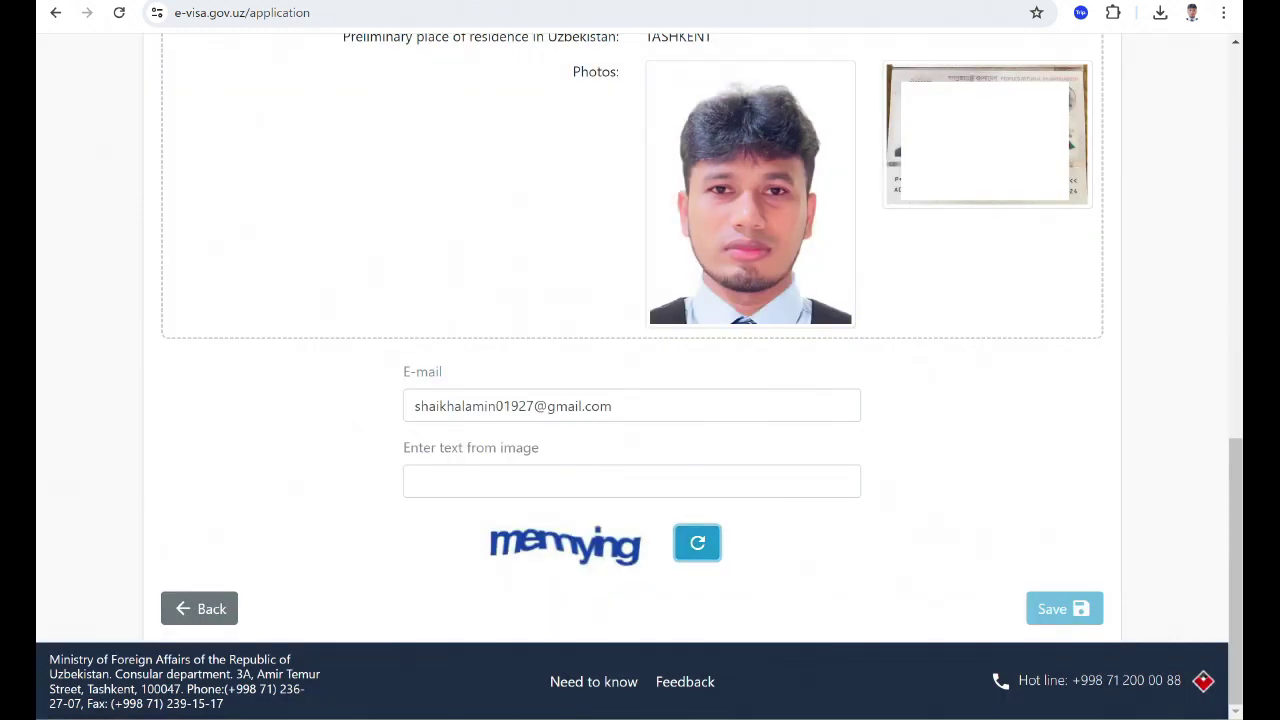
# Enter 'memtying' as the captcha text and save the application.
pyautogui.click(631, 481)
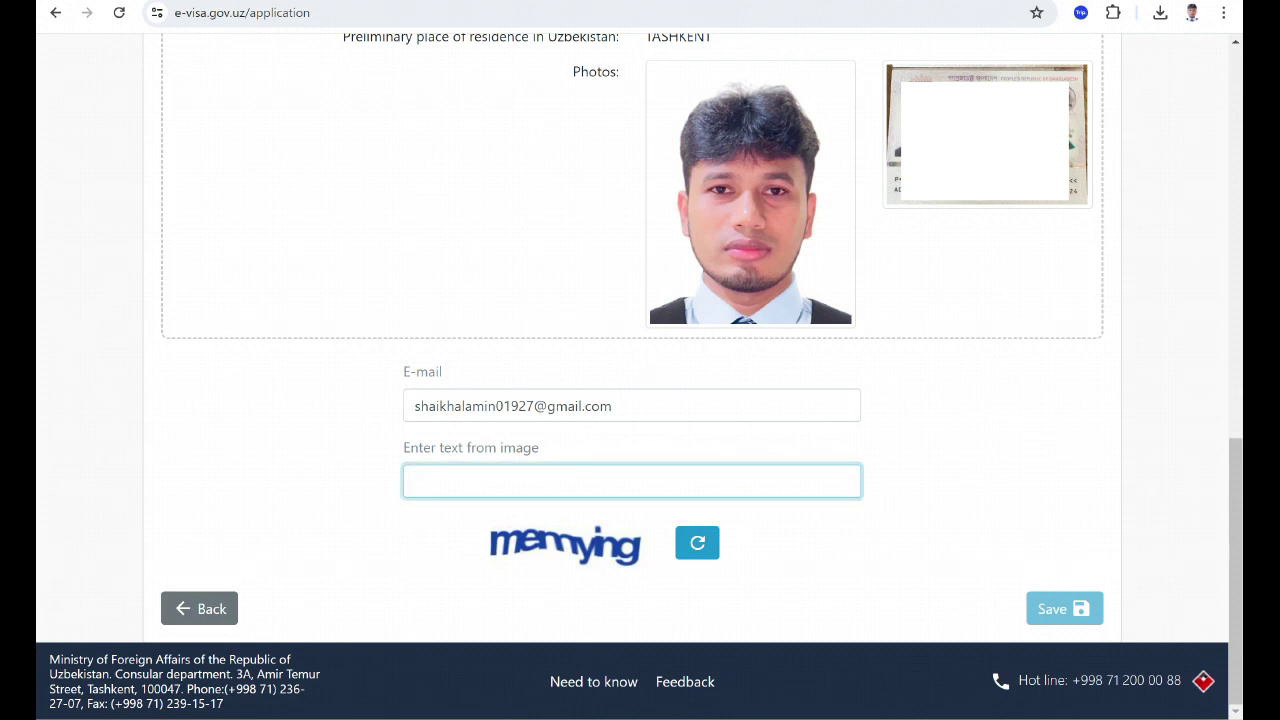
pyautogui.write('mem')
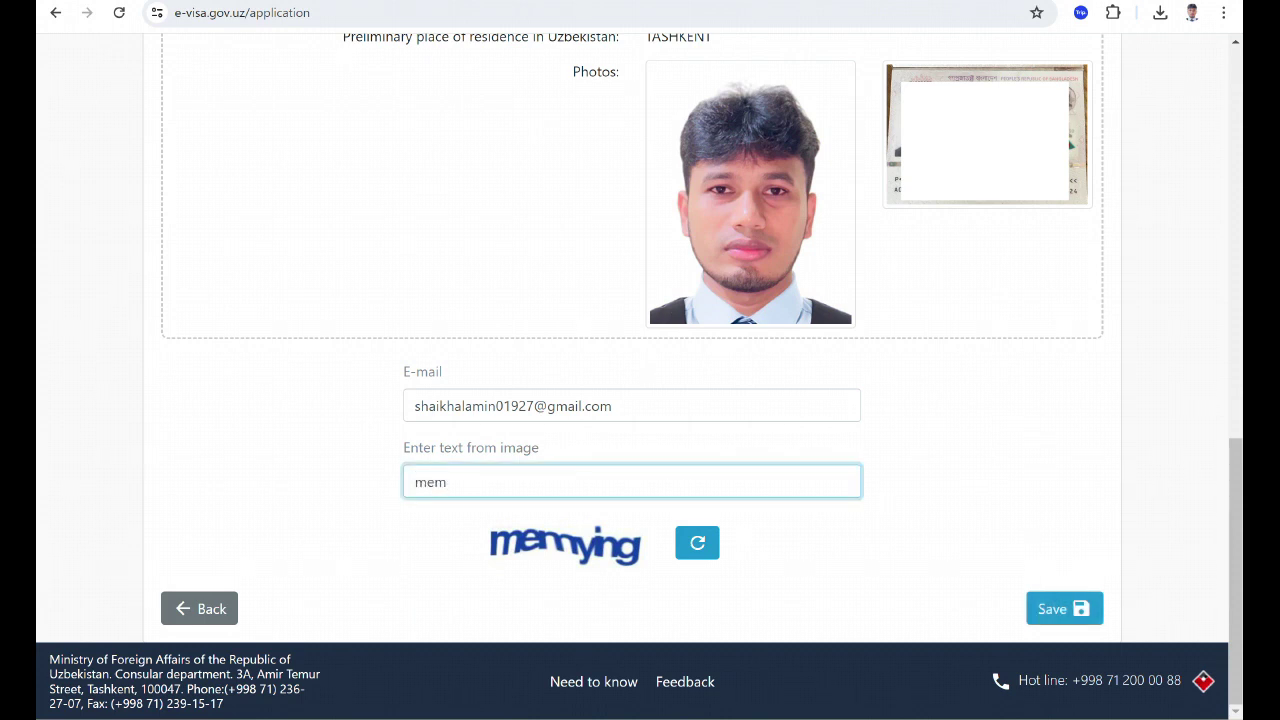
pyautogui.write('t')
pyautogui.write('ying')
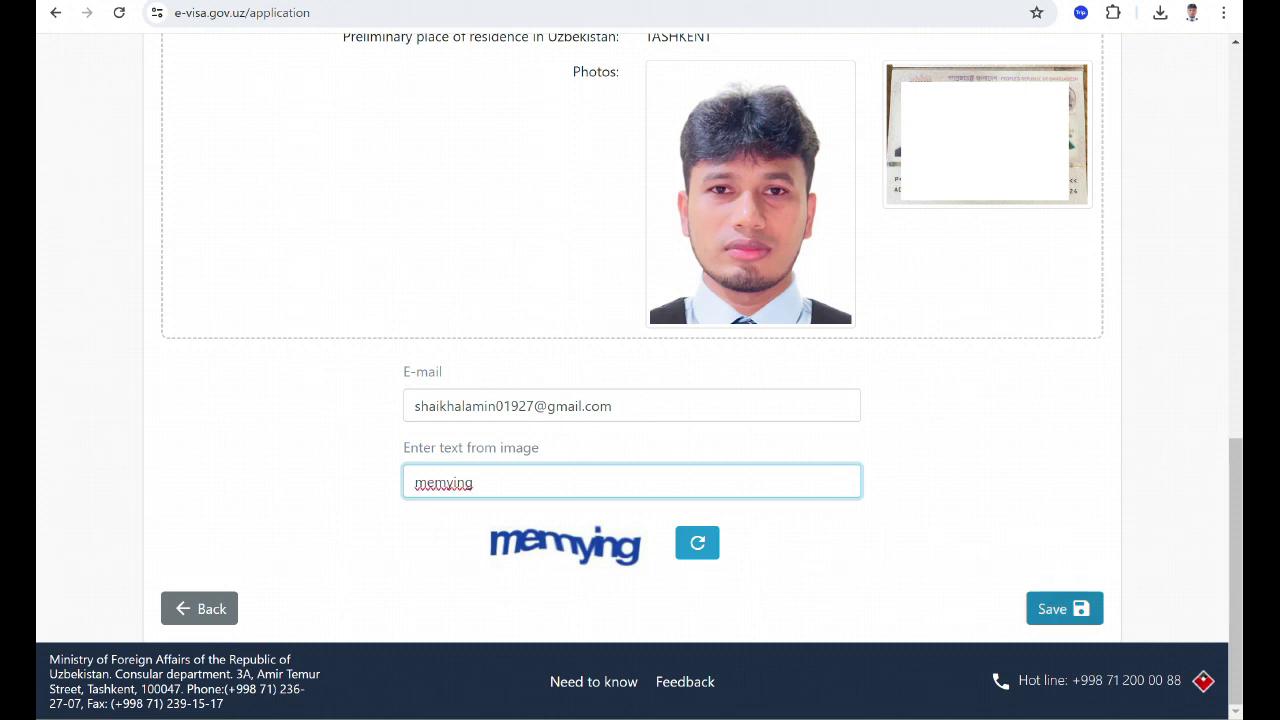
pyautogui.click(1064, 608)
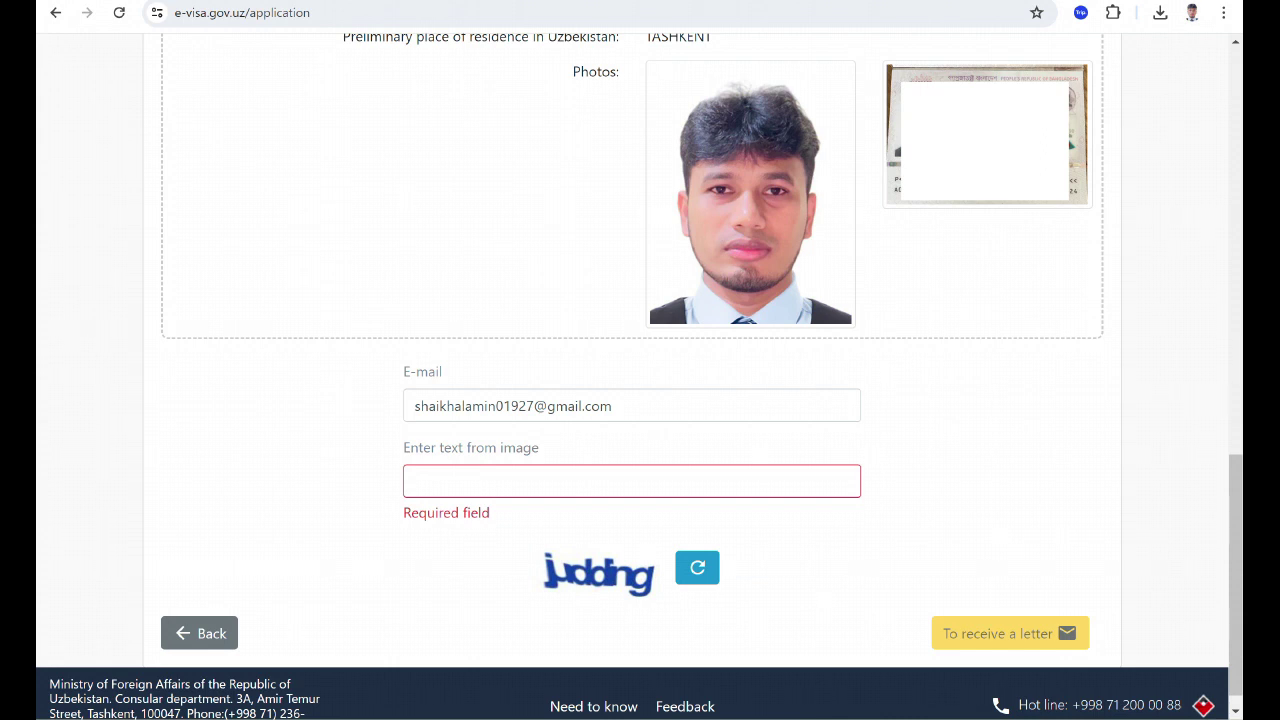
pyautogui.hotkey('ctrl', 't')
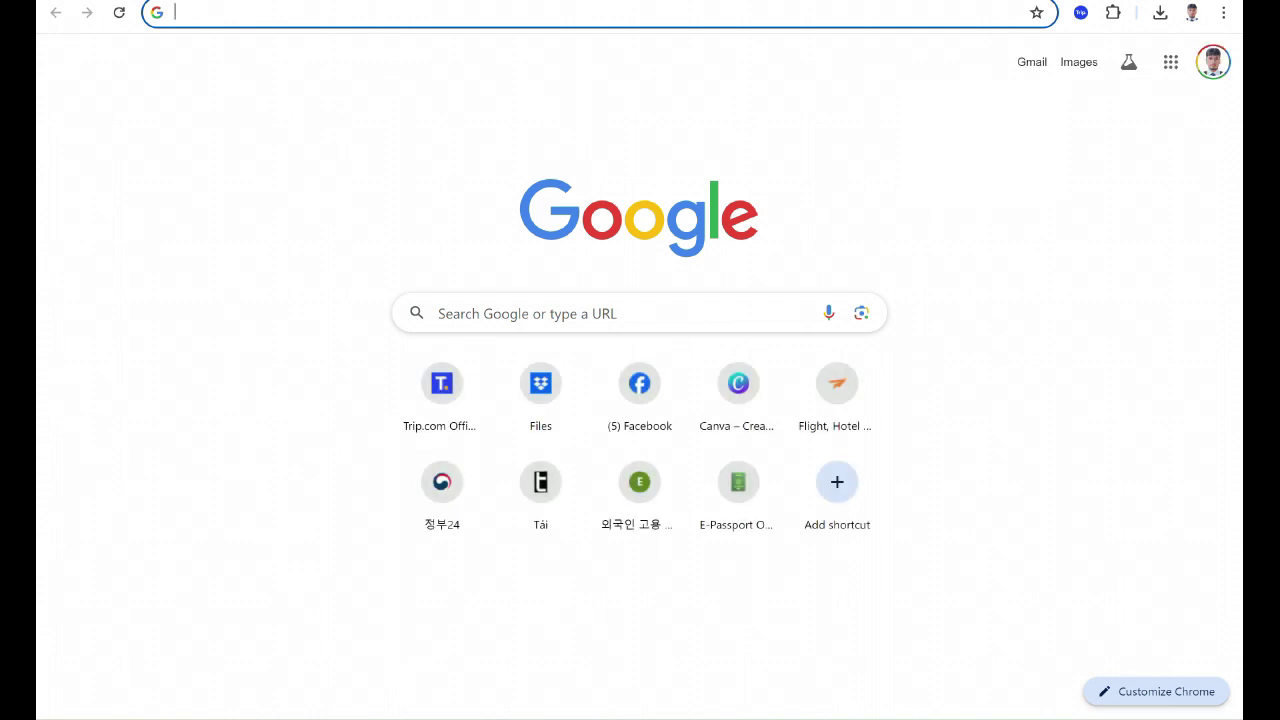
# In Gmail, open the 'Uzbekistan e-Visa registration confirmation' email and follow its activation link.
pyautogui.click(1032, 62)
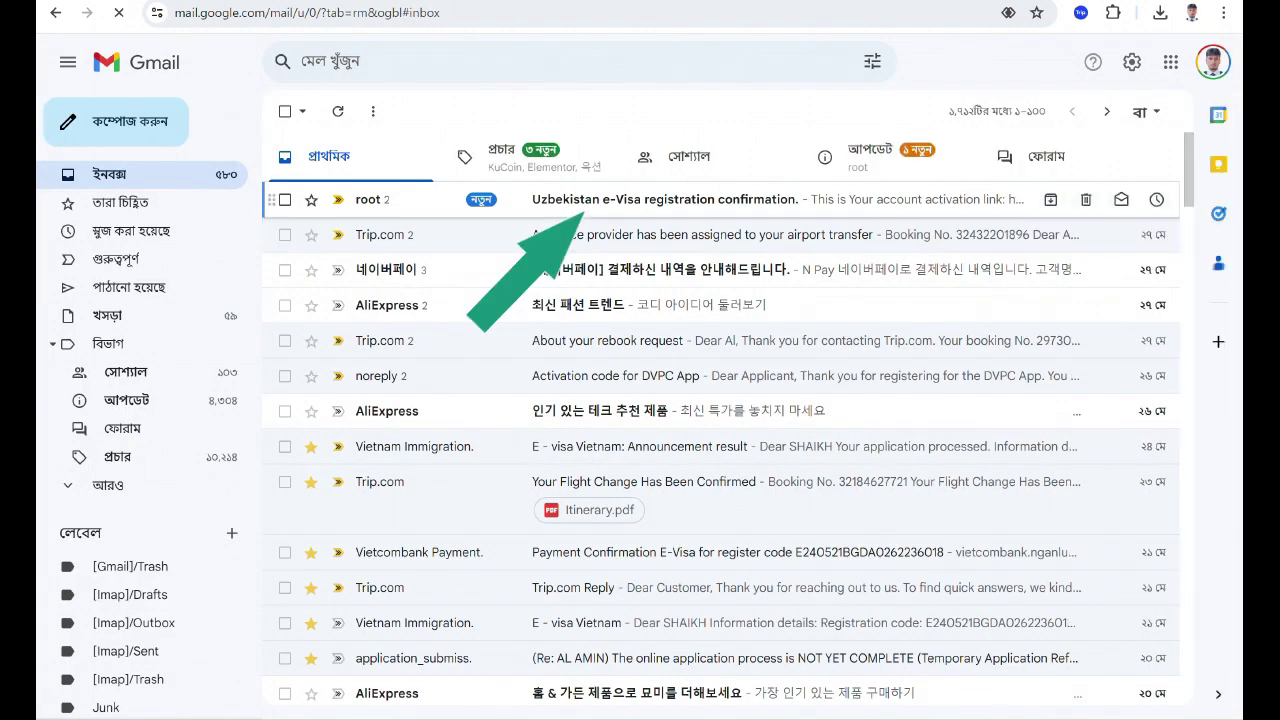
pyautogui.click(665, 199)
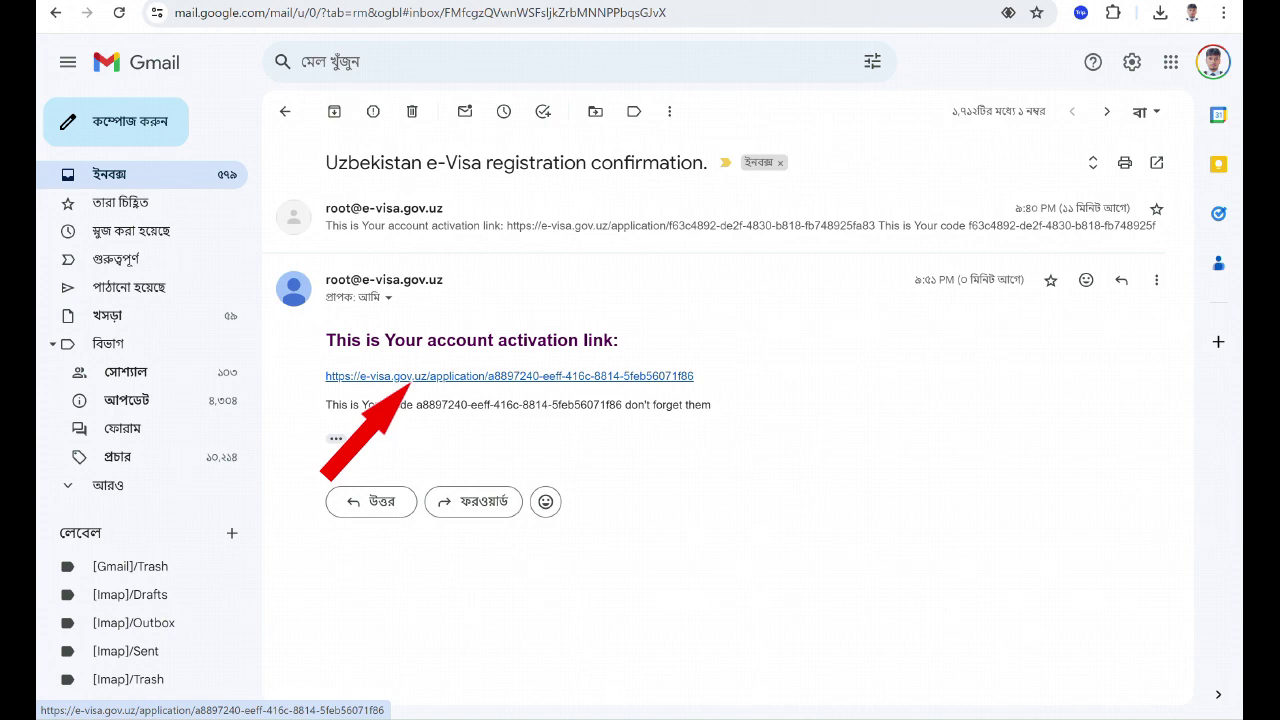
pyautogui.click(410, 376)
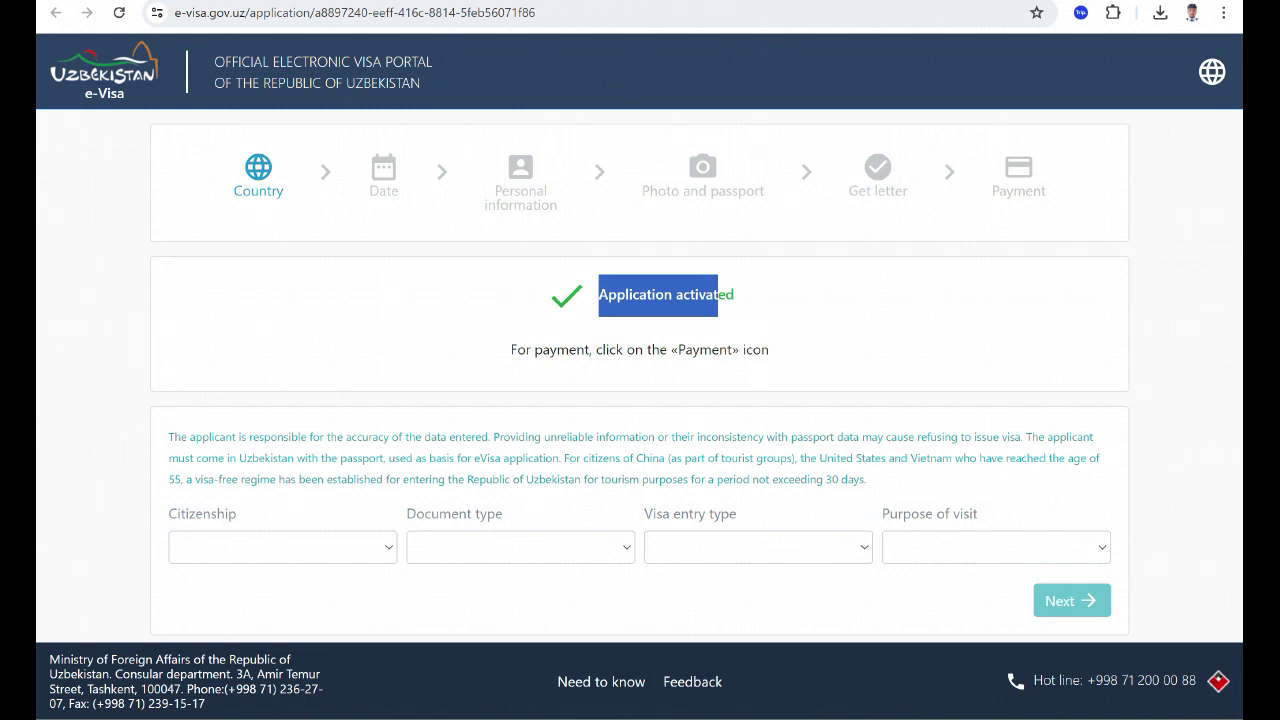
# On the Payment step, fill in the applicant's Gmail address in the E-mail field, correcting the typo.
pyautogui.click(1018, 176)
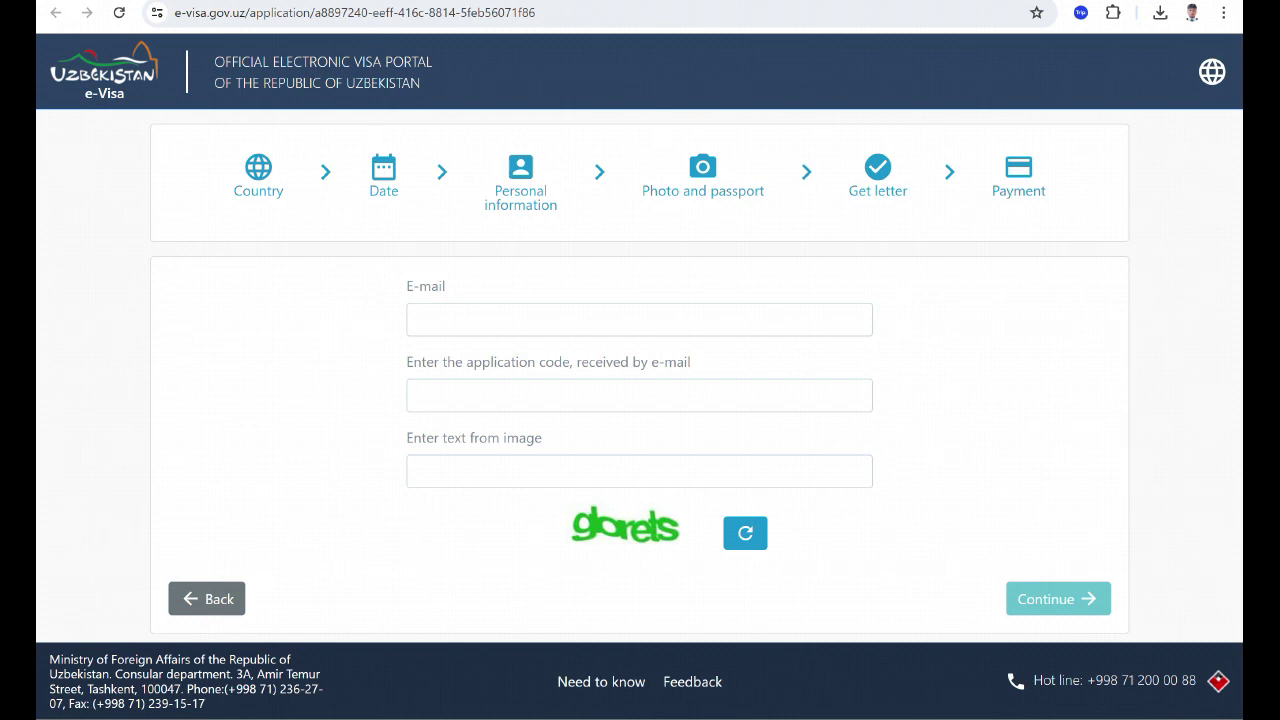
pyautogui.click(484, 316)
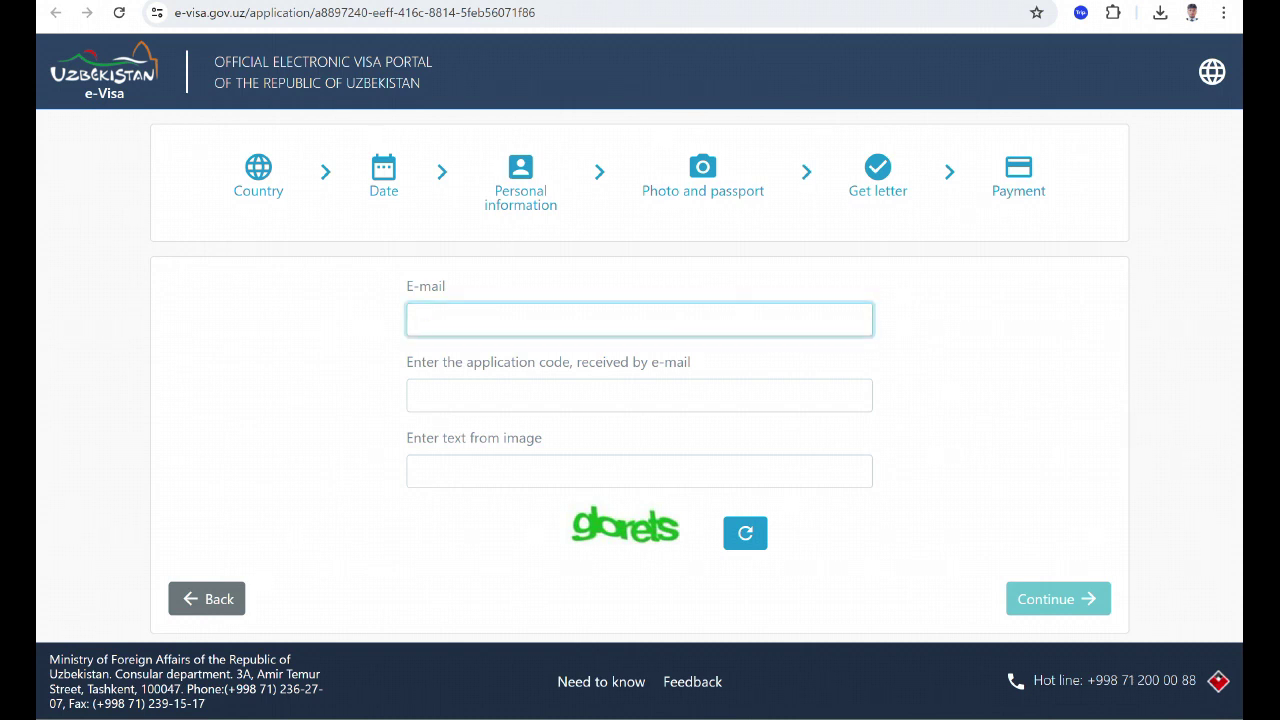
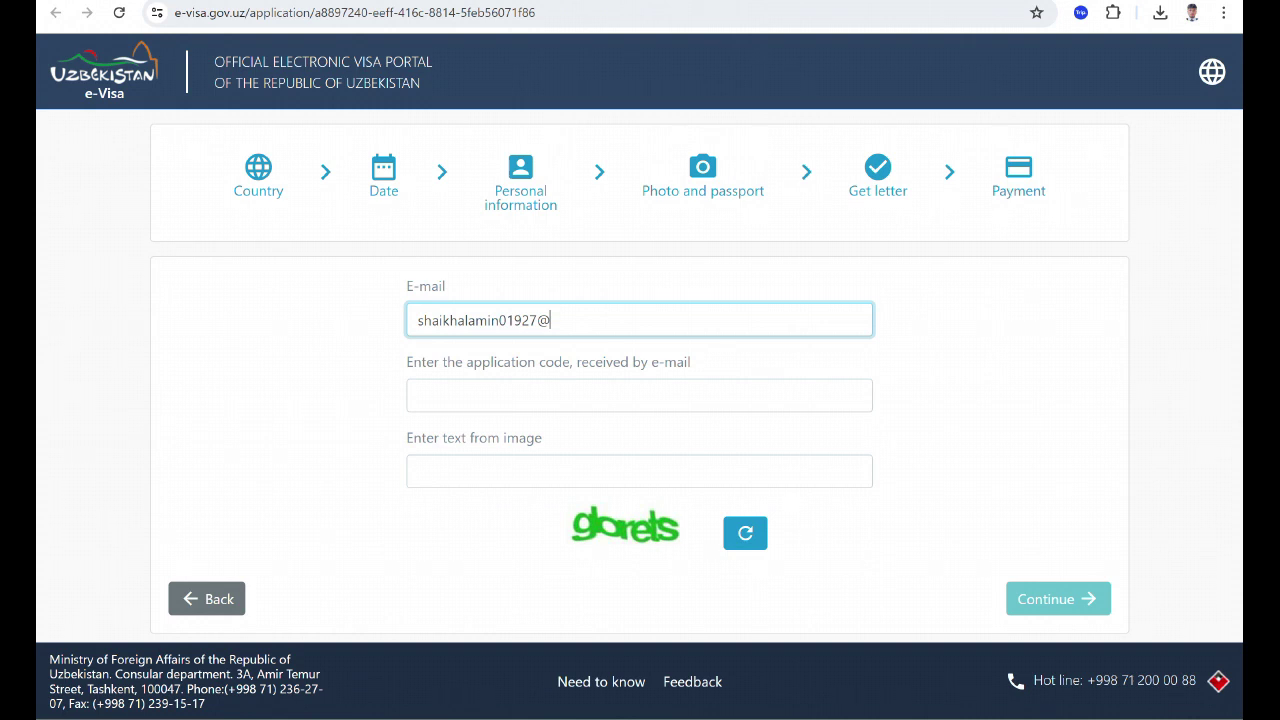
pyautogui.hotkey('ctrl', 'Tab')
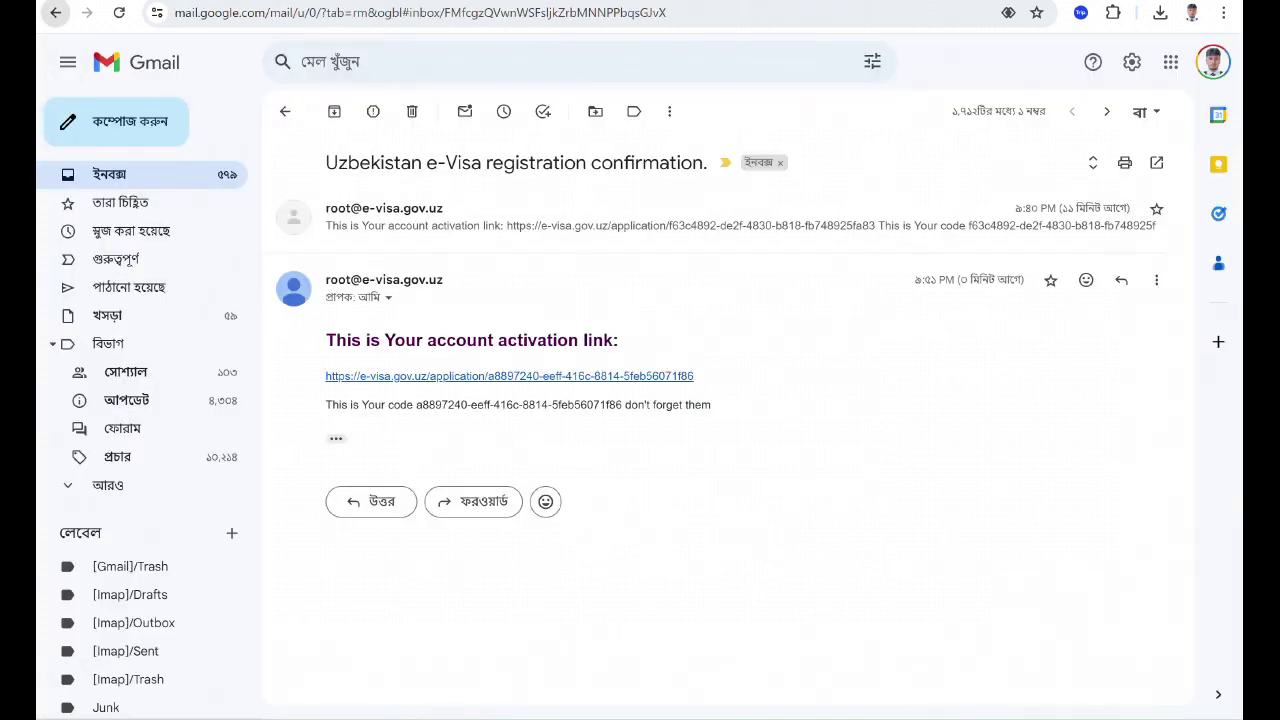
# Copy the application code from the e-Visa registration confirmation email in the inbox.
pyautogui.click(56, 13)
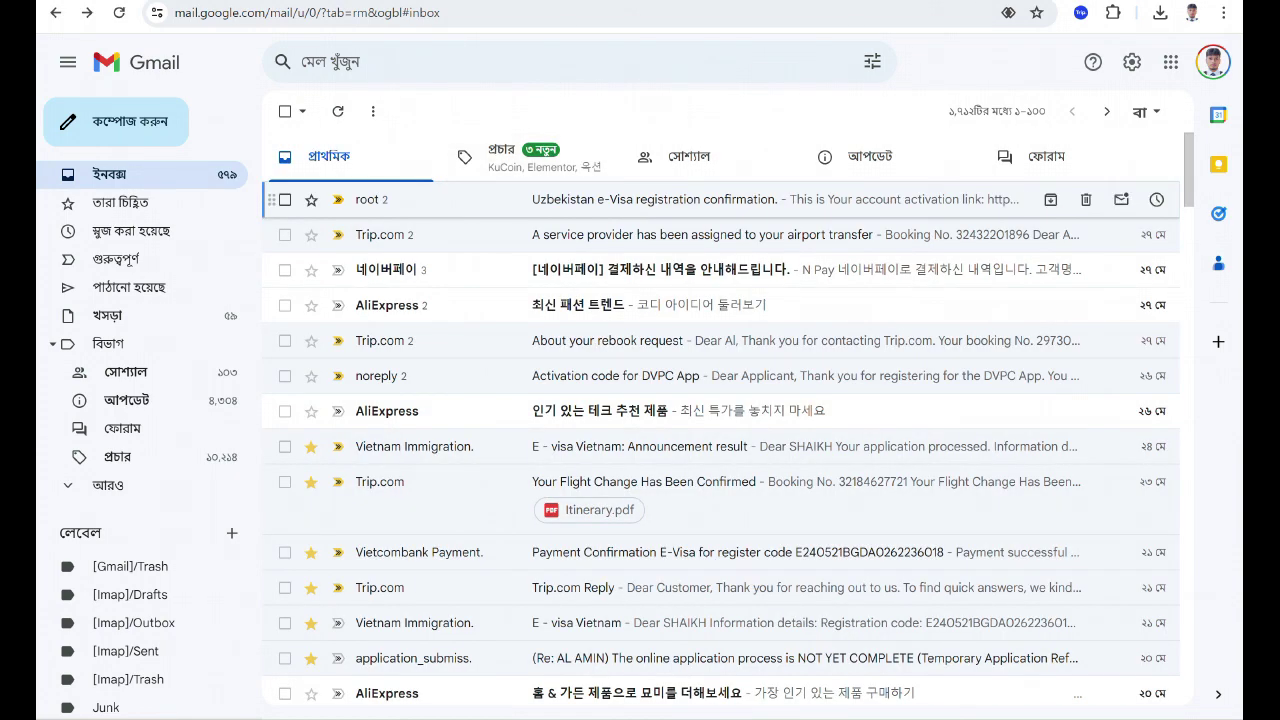
pyautogui.click(654, 200)
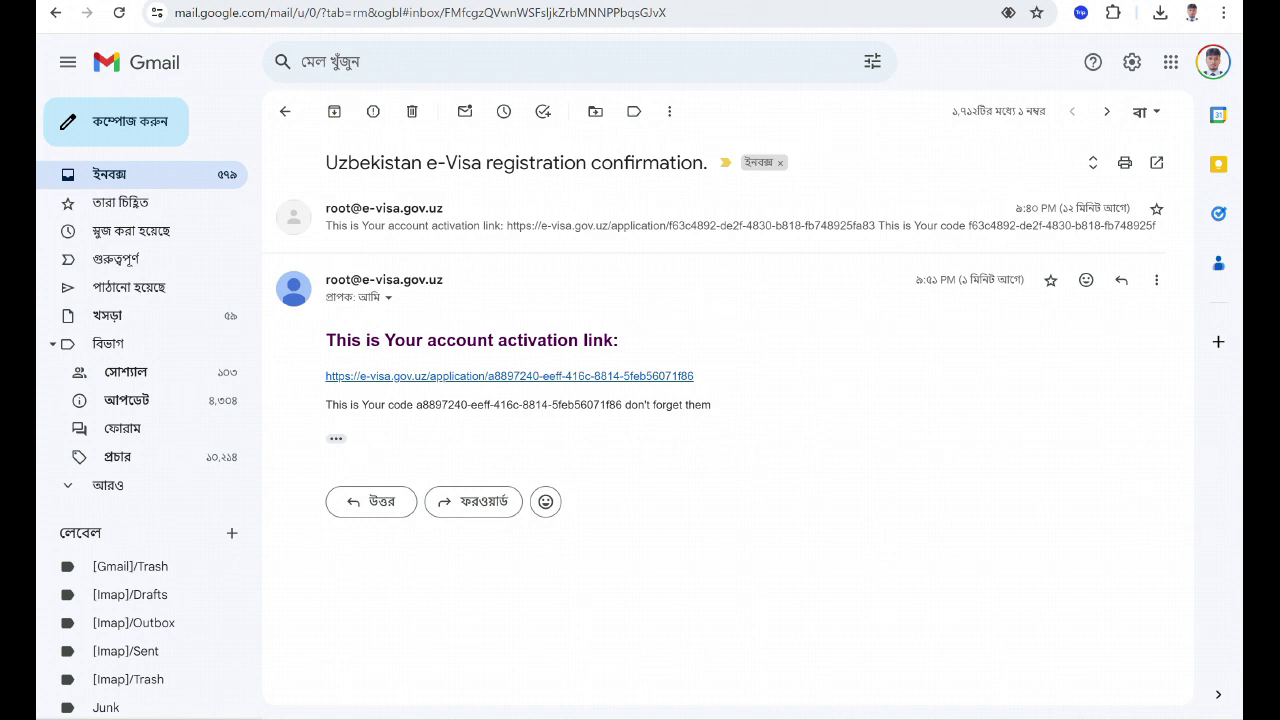
pyautogui.moveTo(416, 404); pyautogui.dragTo(622, 404)
pyautogui.hotkey('ctrl', 'c')
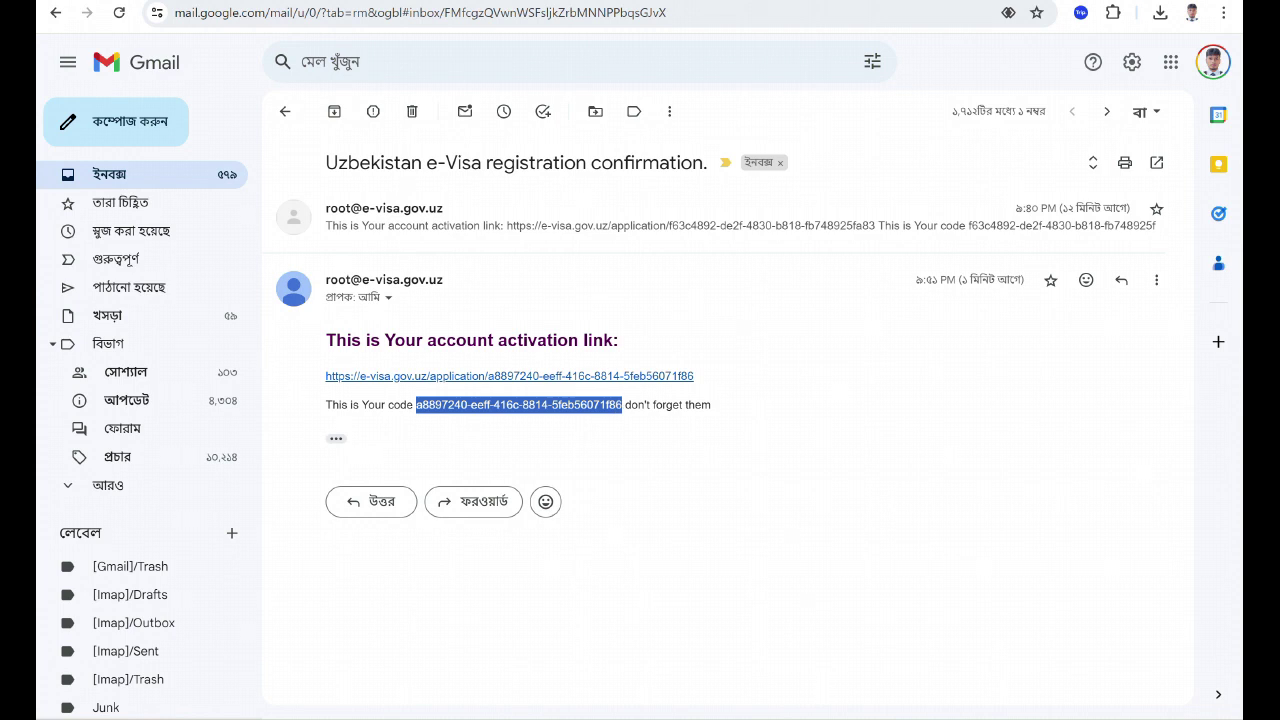
pyautogui.hotkey('ctrl', 'Tab')
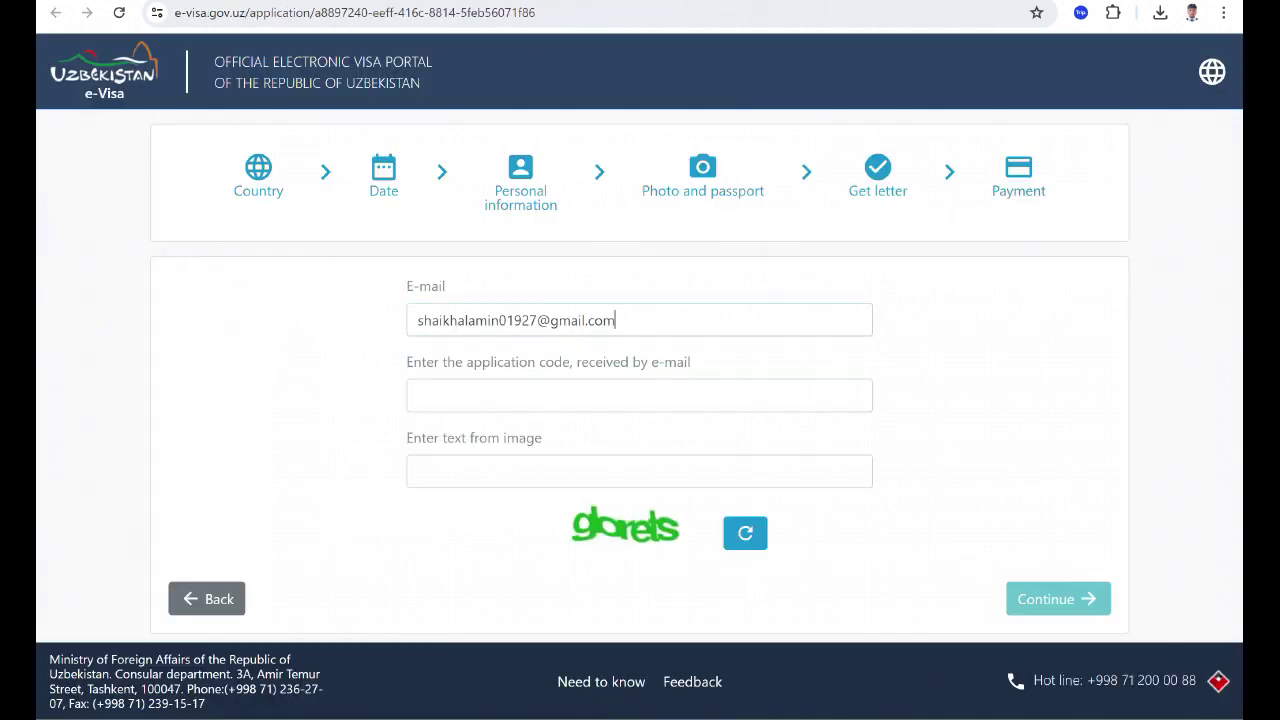
# Paste the application code, enter text from a refreshed captcha image, and continue to the 20 USD payment page.
pyautogui.click(639, 395)
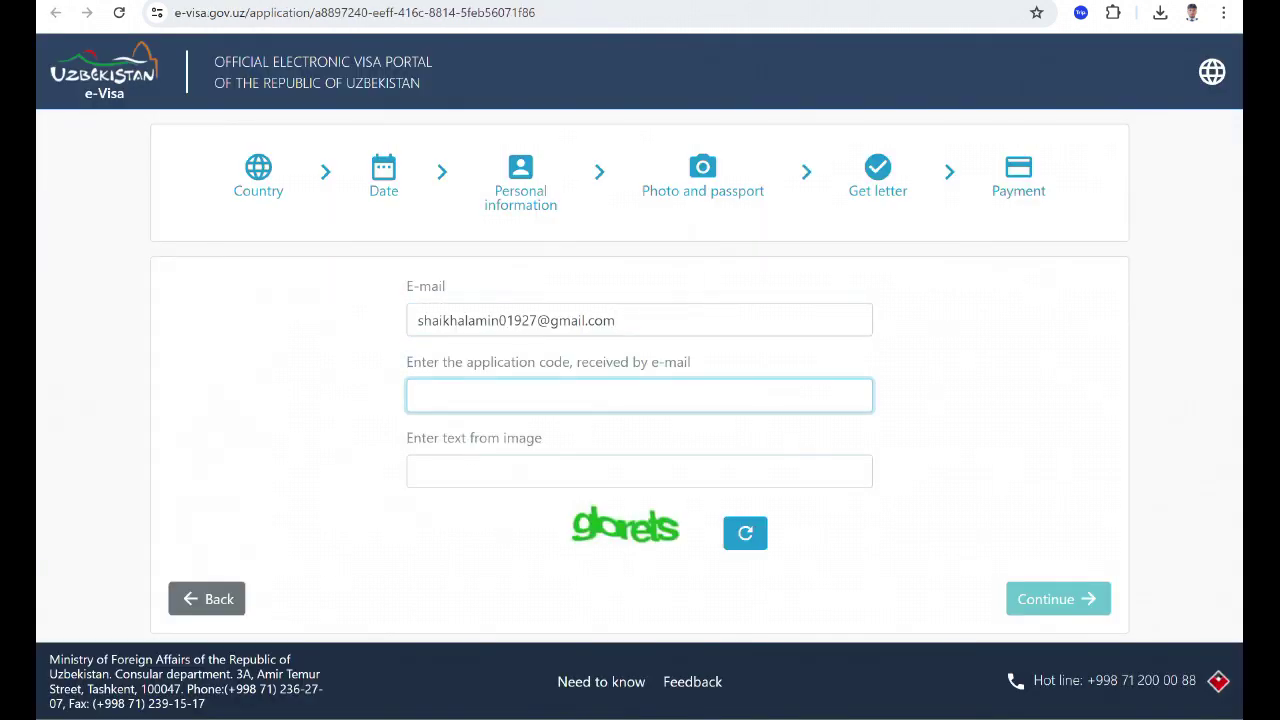
pyautogui.hotkey('ctrl', 'v')
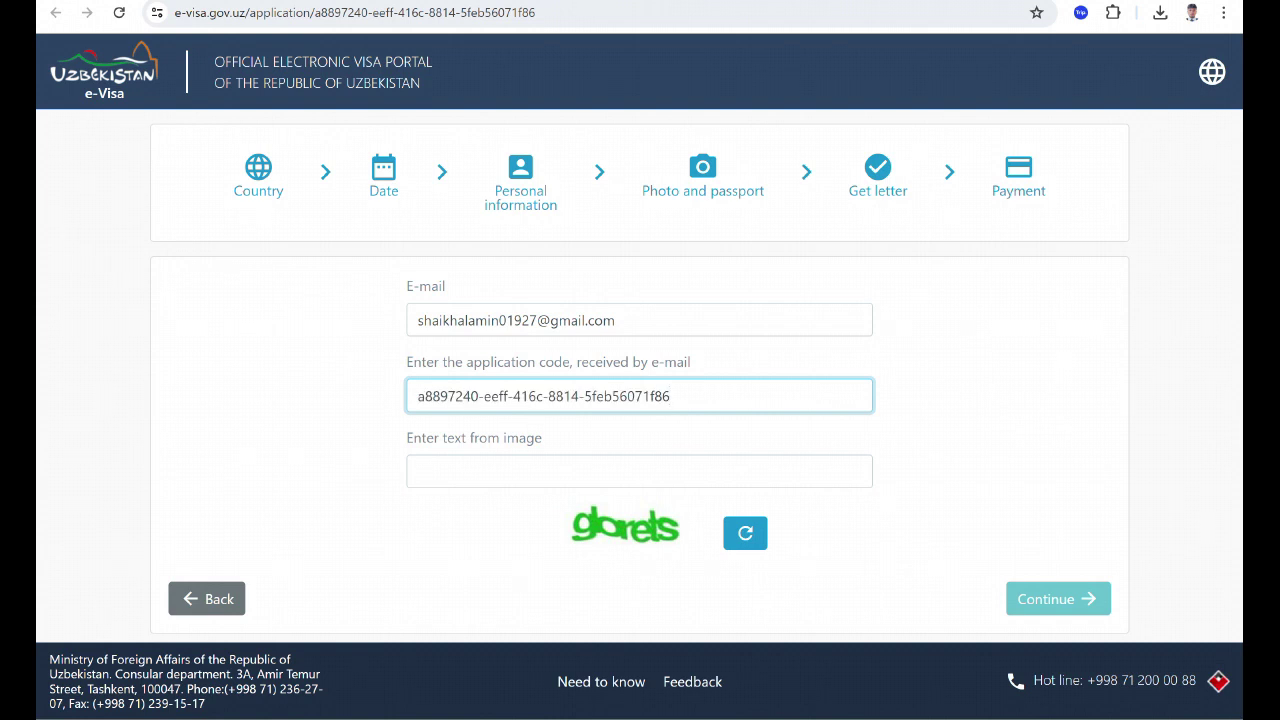
pyautogui.click(745, 533)
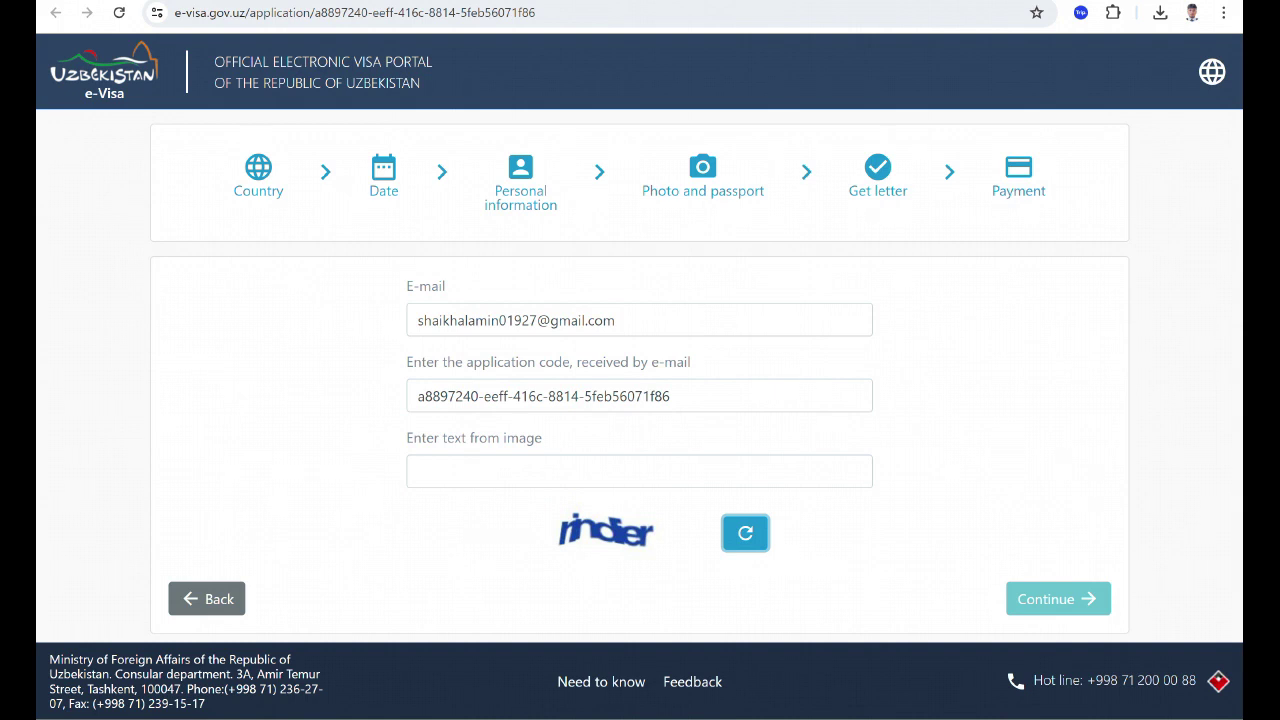
pyautogui.click(745, 533)
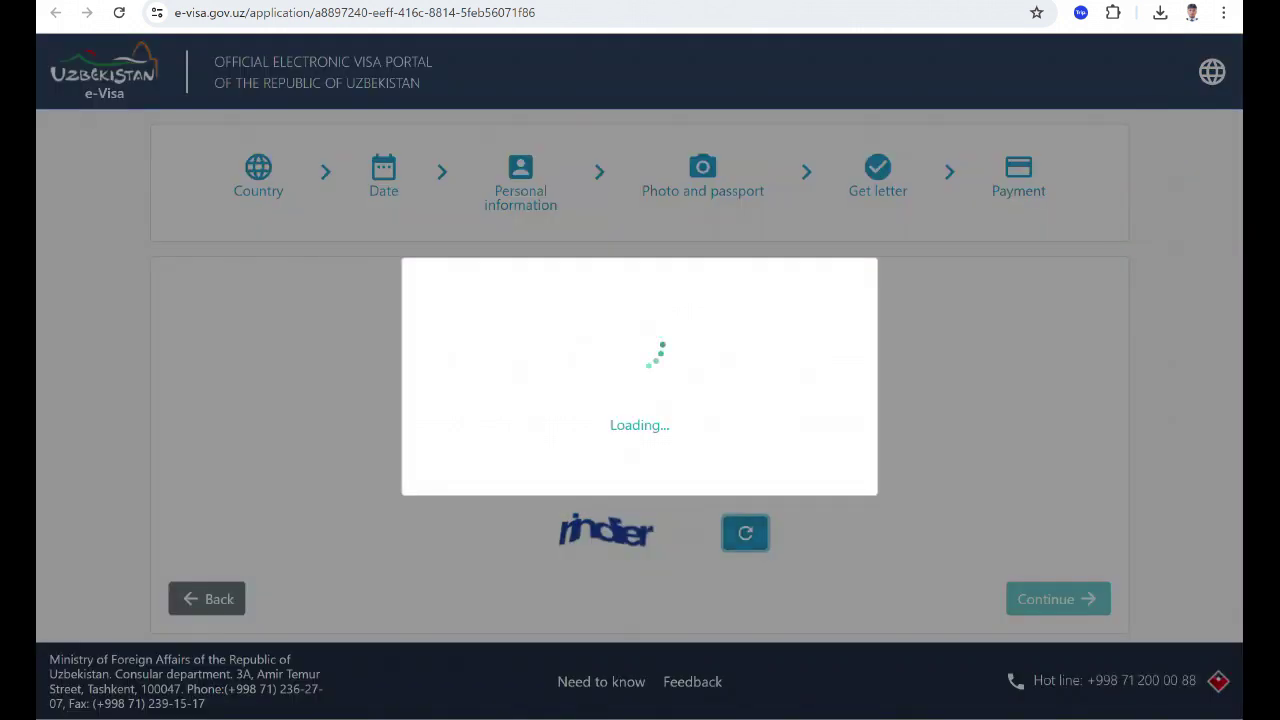
pyautogui.click(639, 471)
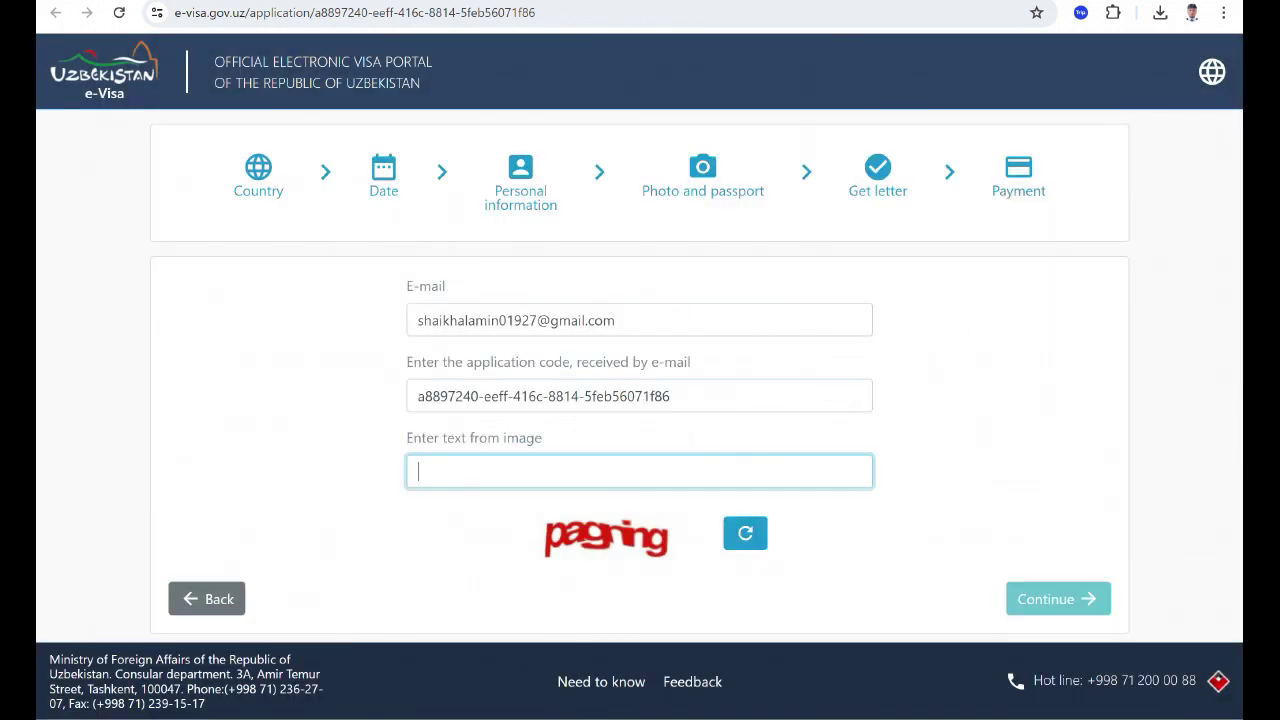
pyautogui.write('pa')
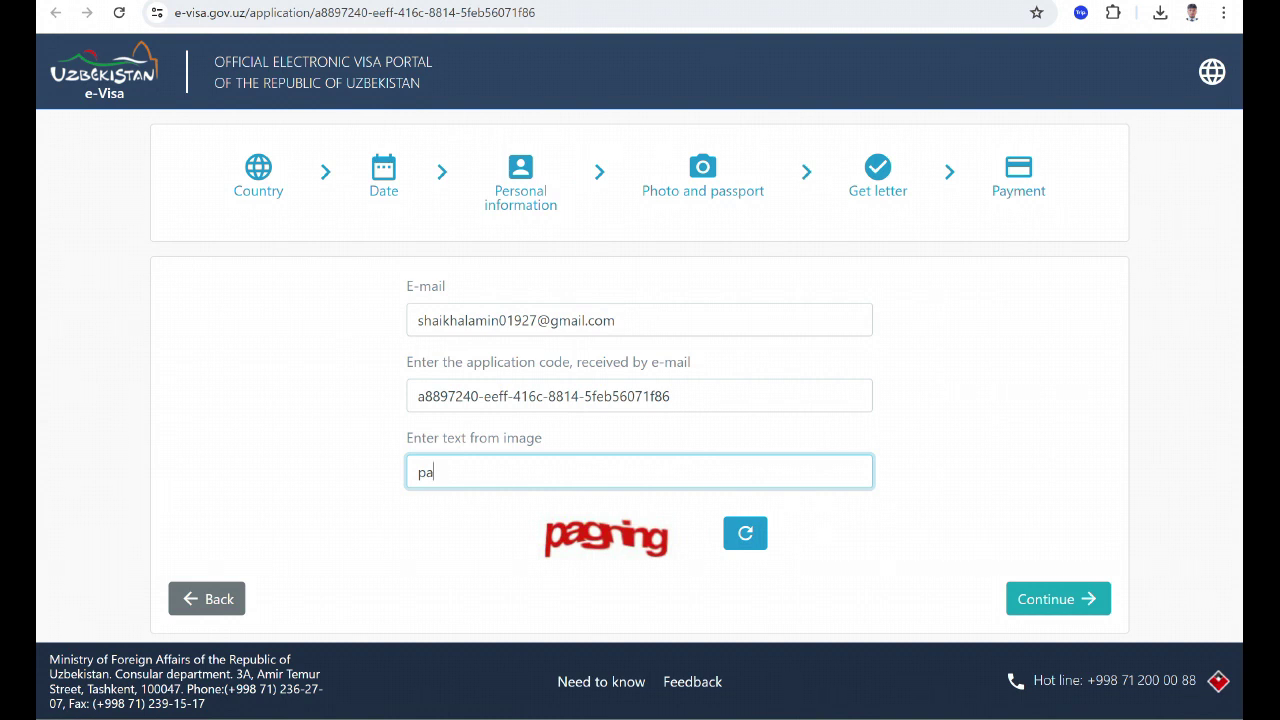
pyautogui.write('gning')
pyautogui.hotkey('ctrl', 'a')
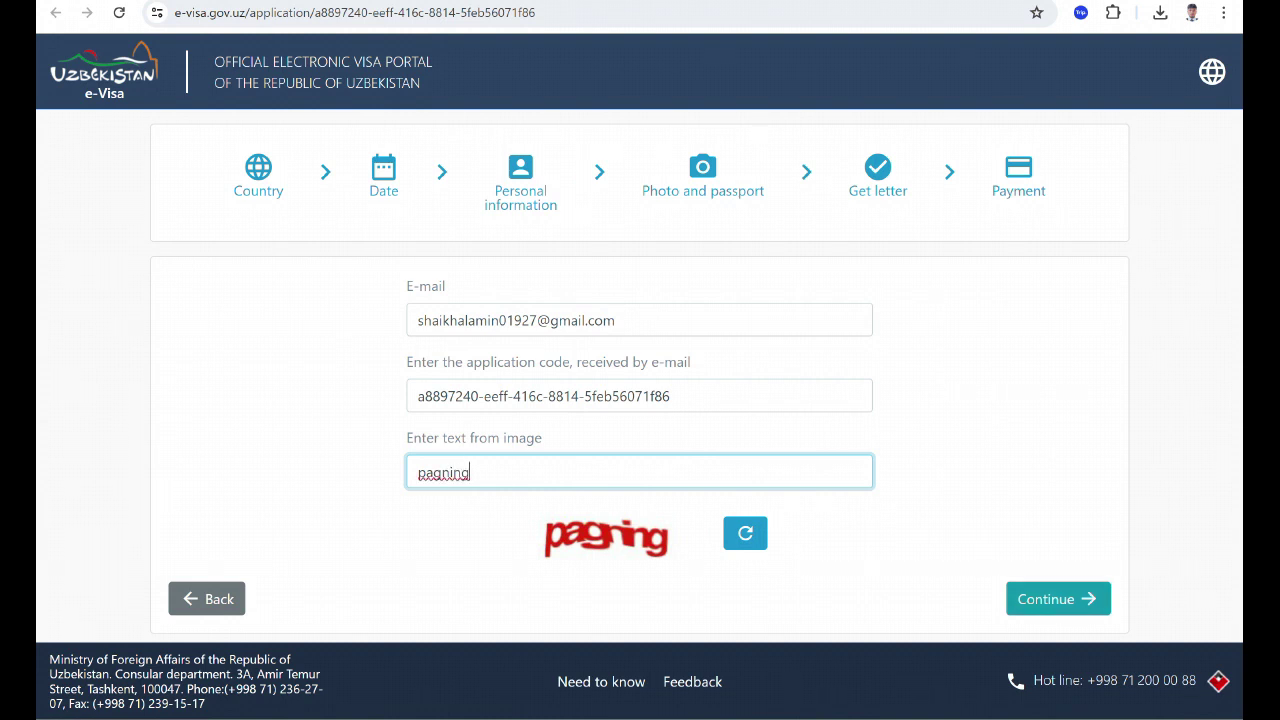
pyautogui.click(1058, 599)
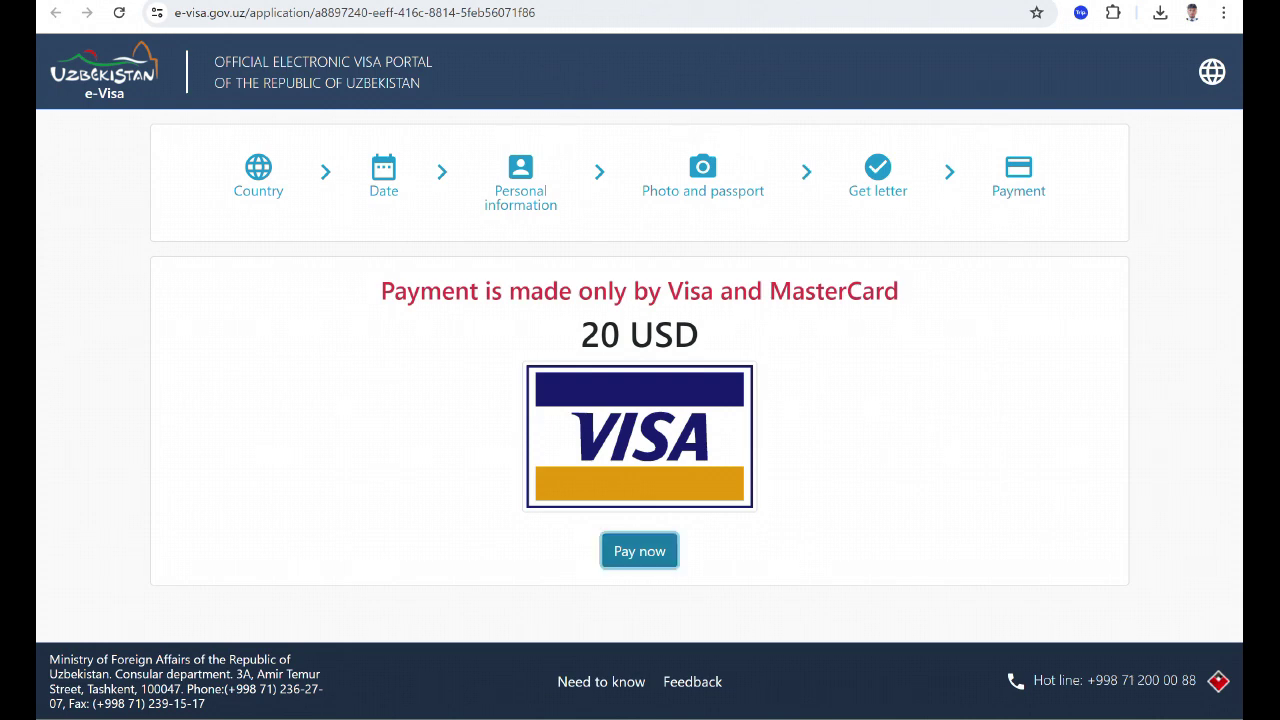
# Pay now and accept the Terms of use to reach the agr.uz gateway totalling EUR 21.50.
pyautogui.click(639, 551)
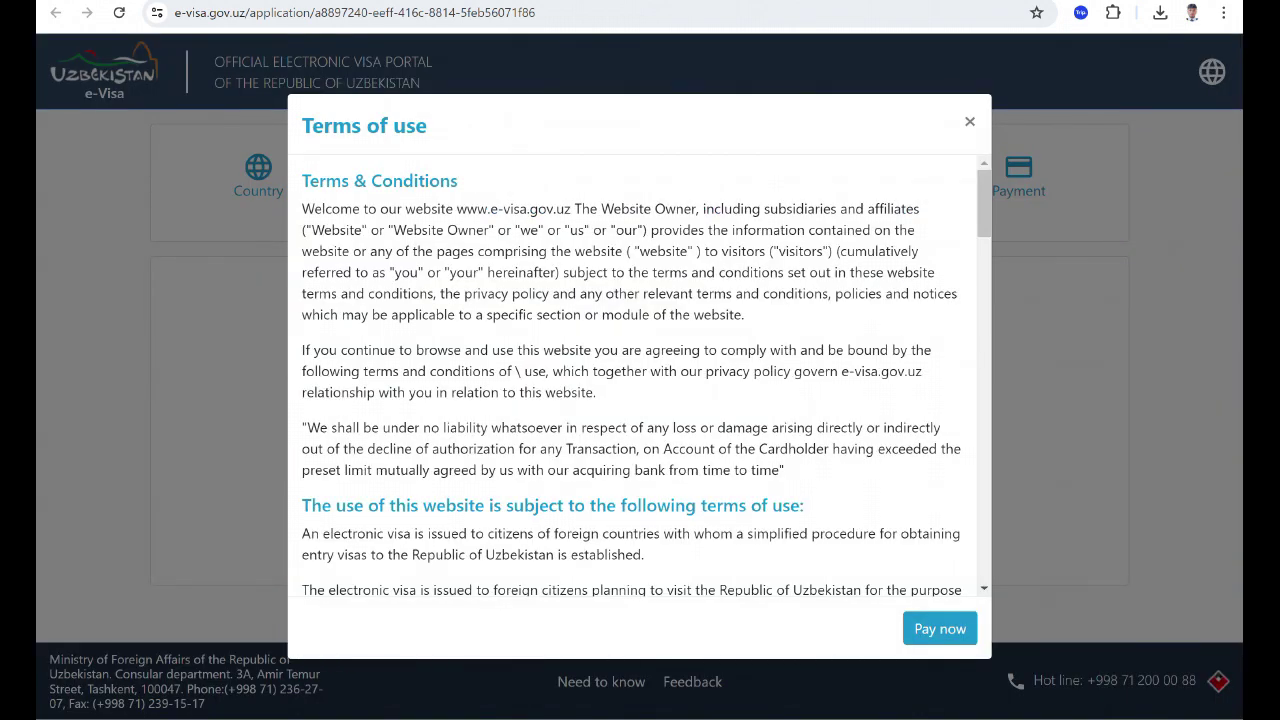
pyautogui.scroll(-20, 639, 375)
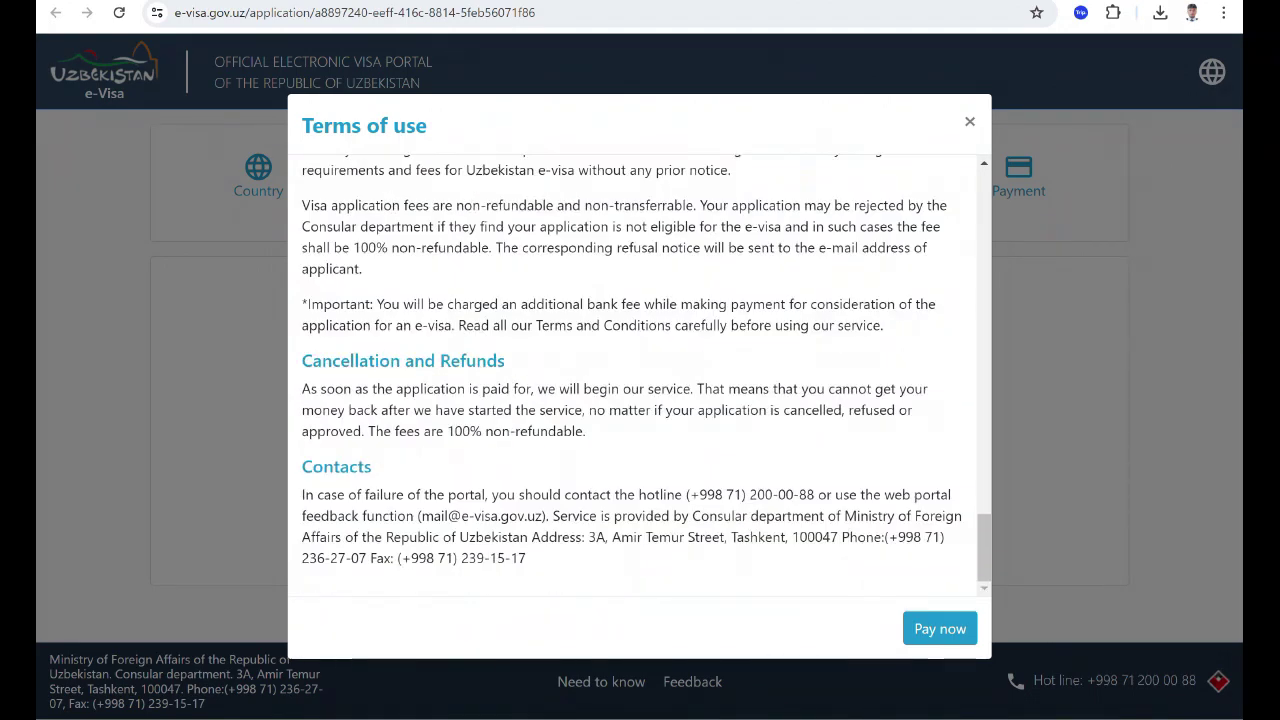
pyautogui.click(939, 628)
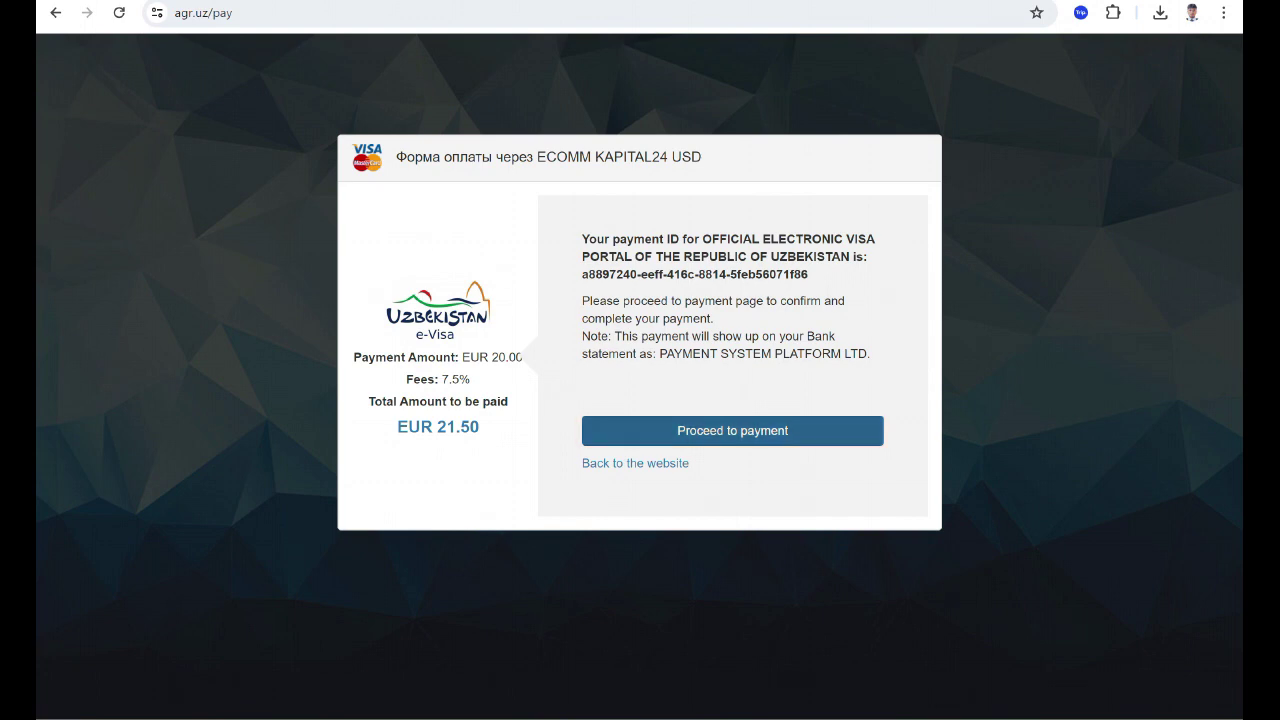
# Proceed from the Kapital24 gateway to the card details form.
pyautogui.click(732, 430)
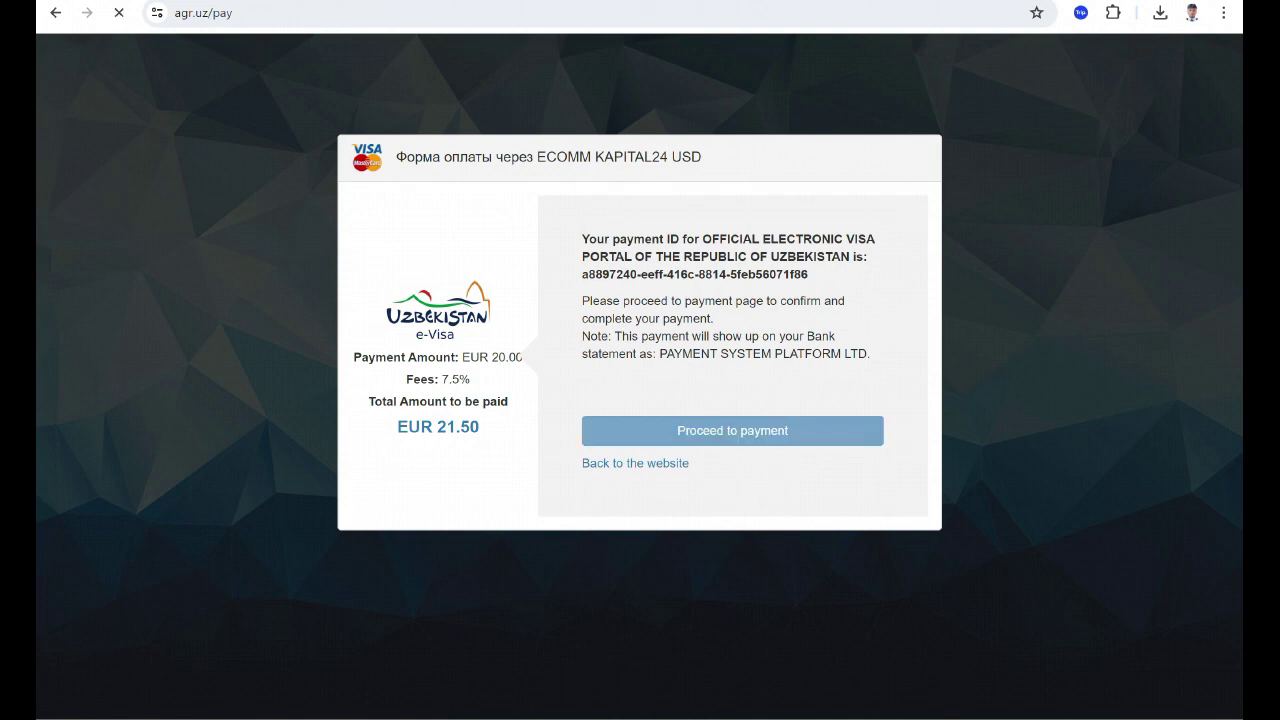